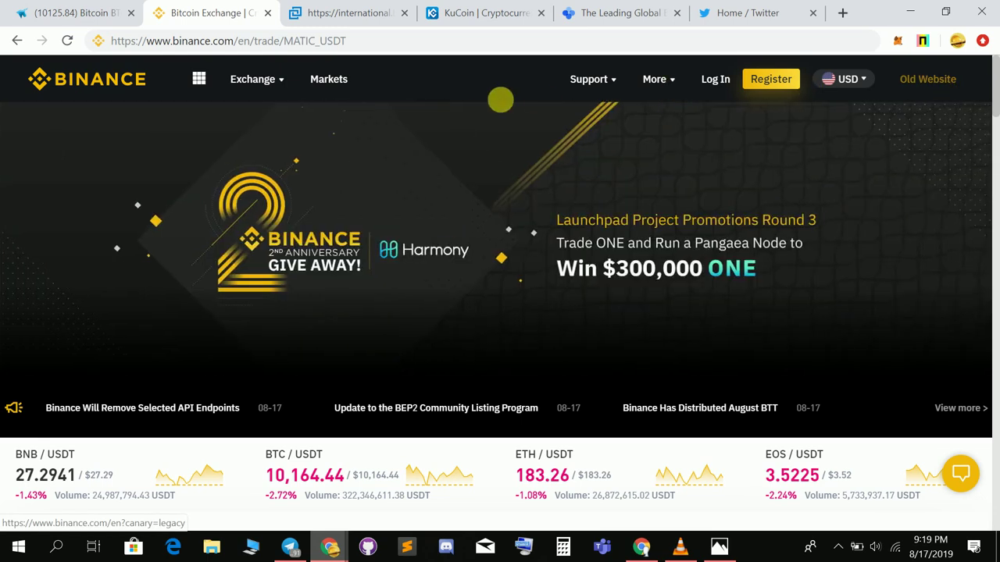
Switch to the old Binance website, dismiss the translate offer, and open the Register page.
click(926, 81)
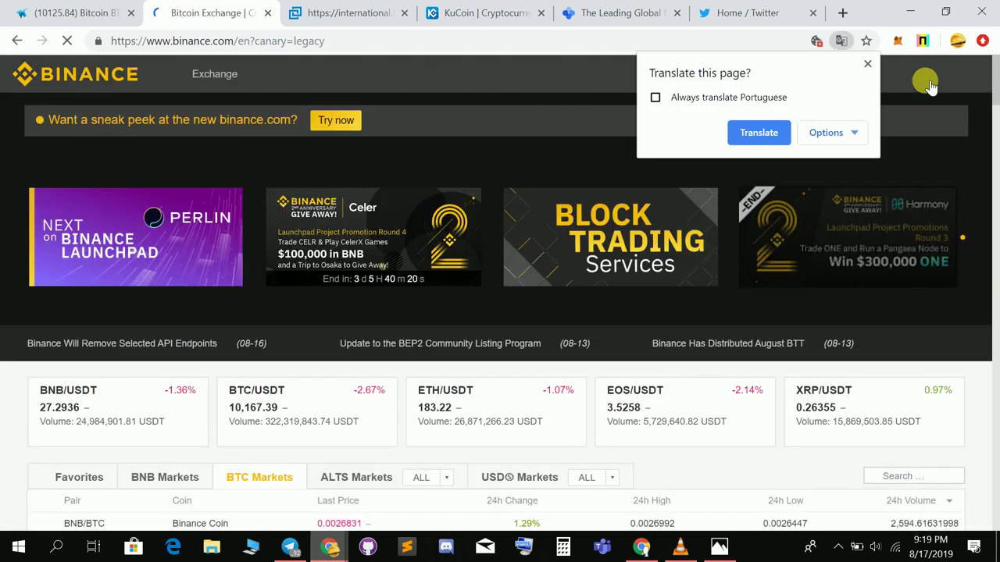
click(867, 66)
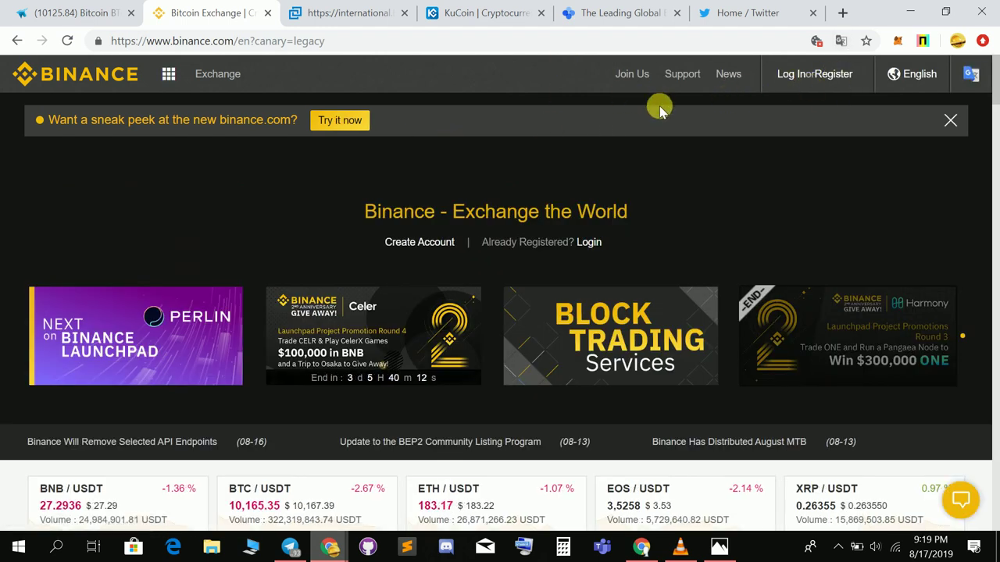
click(832, 76)
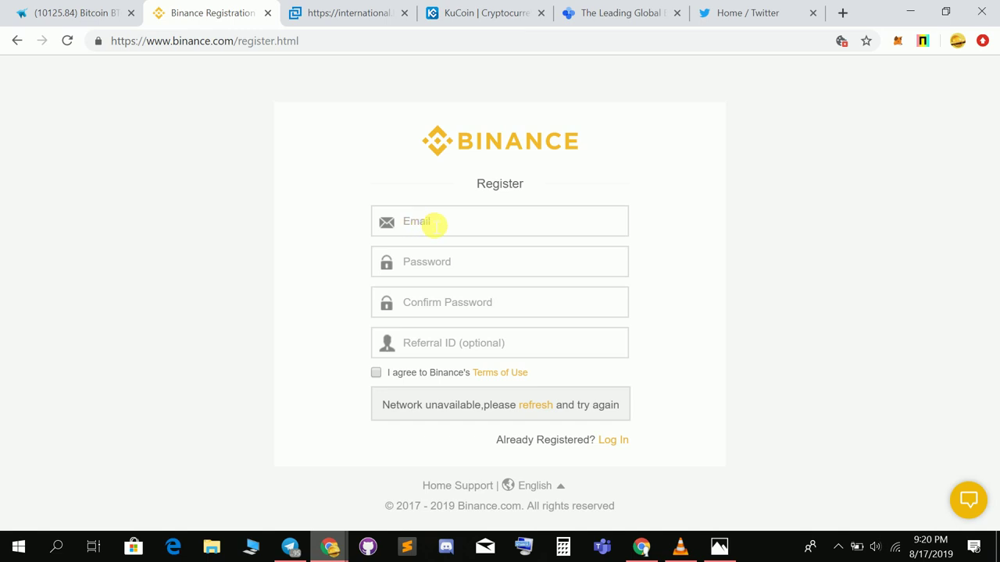
Fill in the account e-mail from the saved suggestion and remove the stray extra letter.
click(436, 223)
text(J)
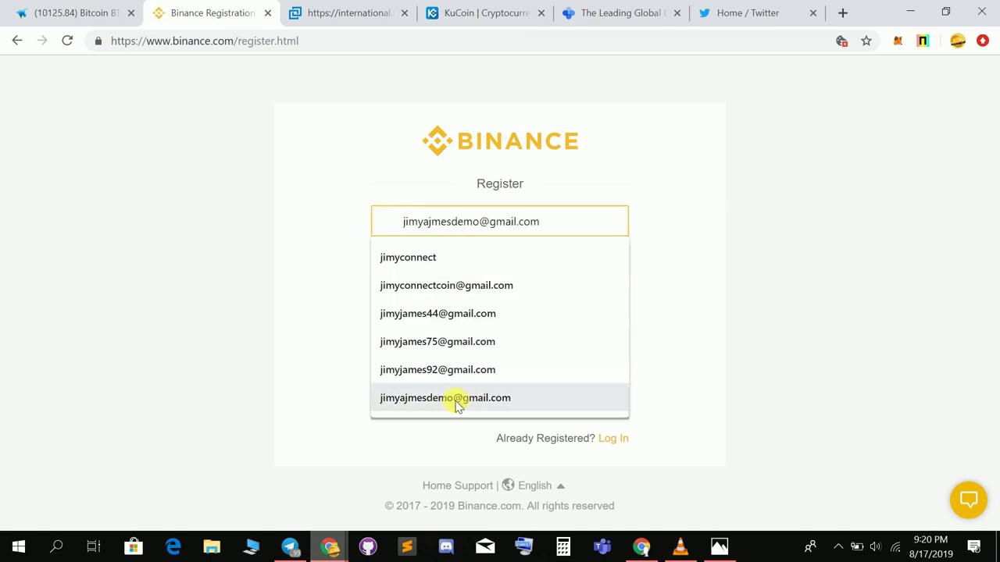
click(411, 401)
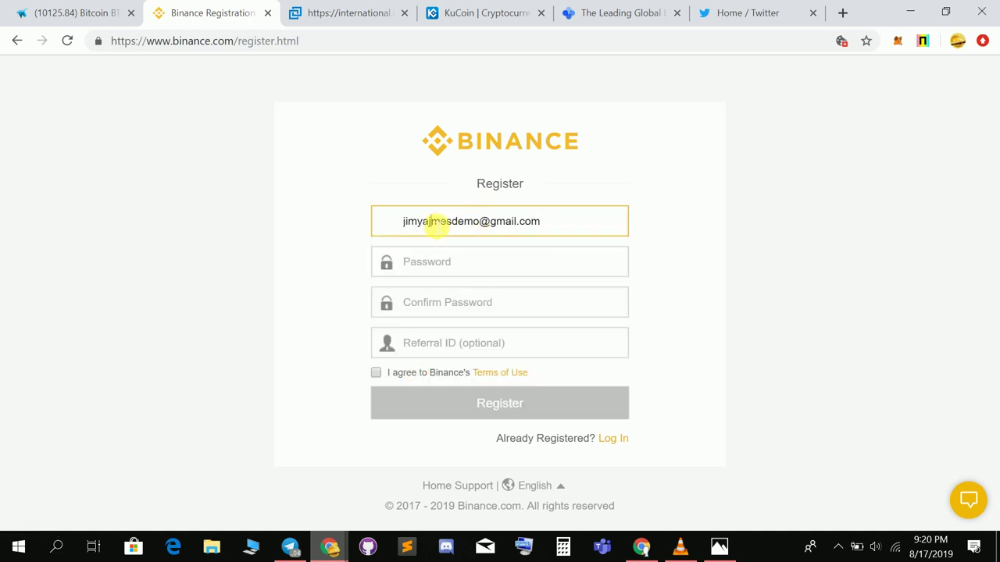
text(a)
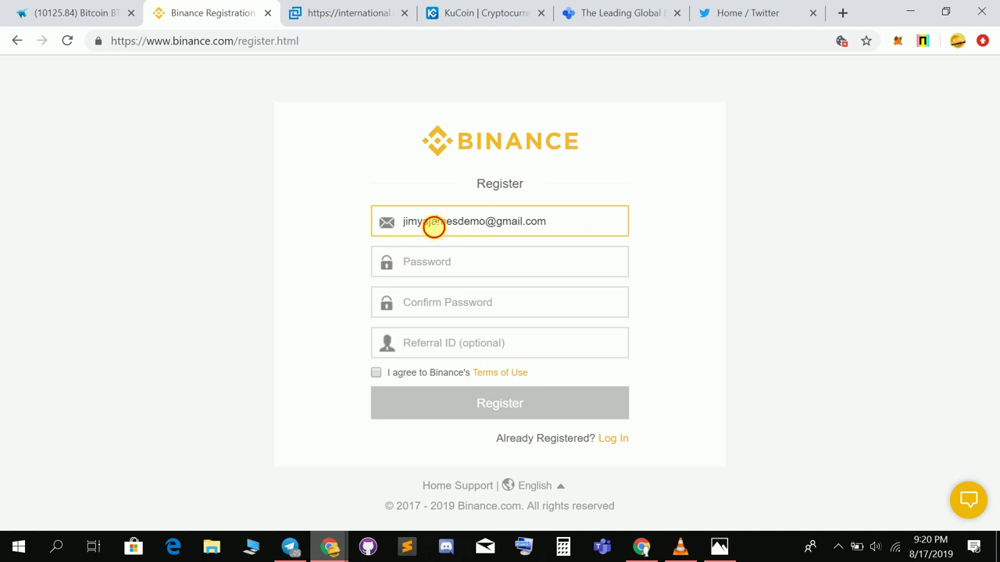
key(BackSpace)
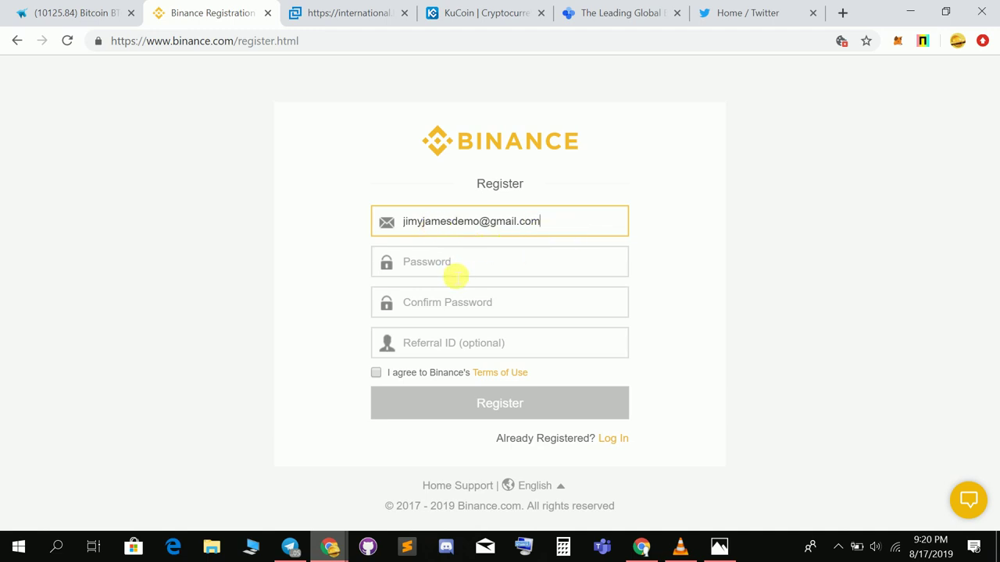
Enter the account password and repeat it in the confirmation field.
click(455, 272)
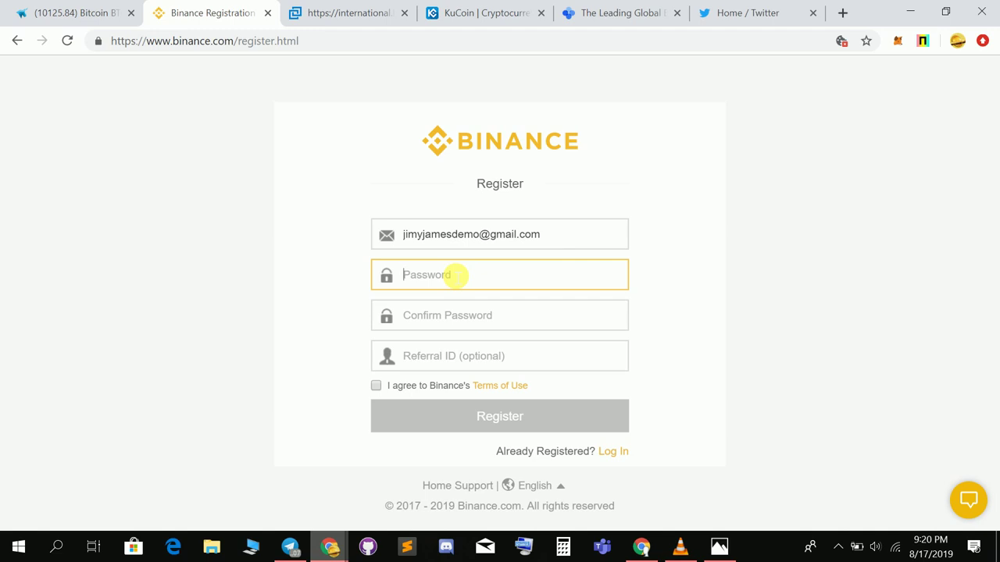
text(J)
text(••••••)
text(•••••)
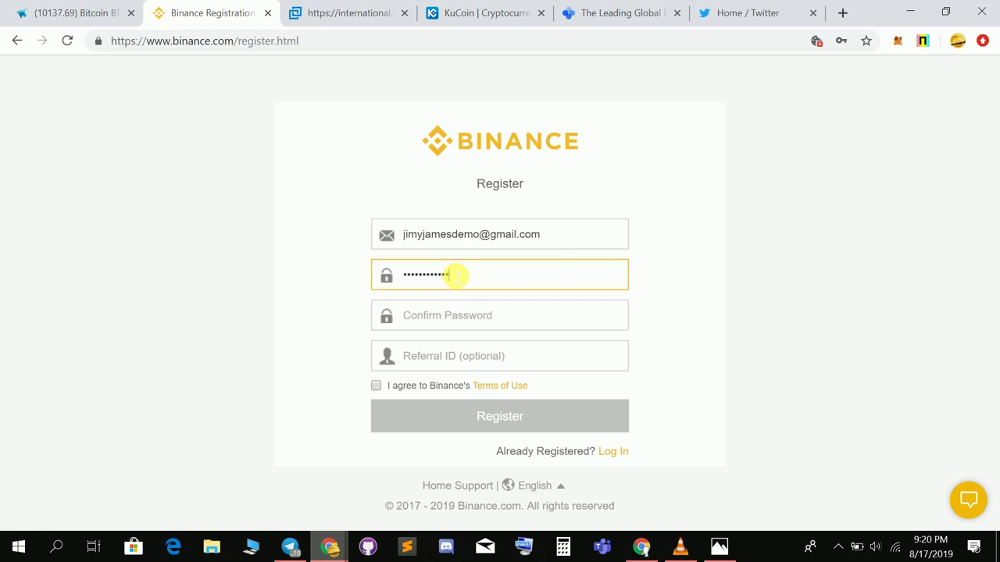
click(435, 315)
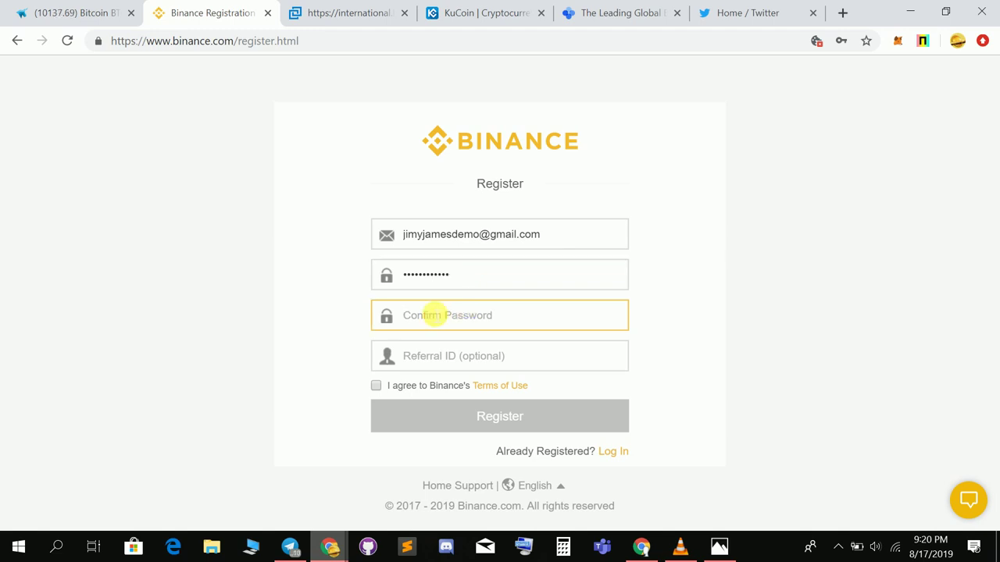
text(••••••••••)
Tick the checkbox agreeing to the Terms of Use.
click(375, 386)
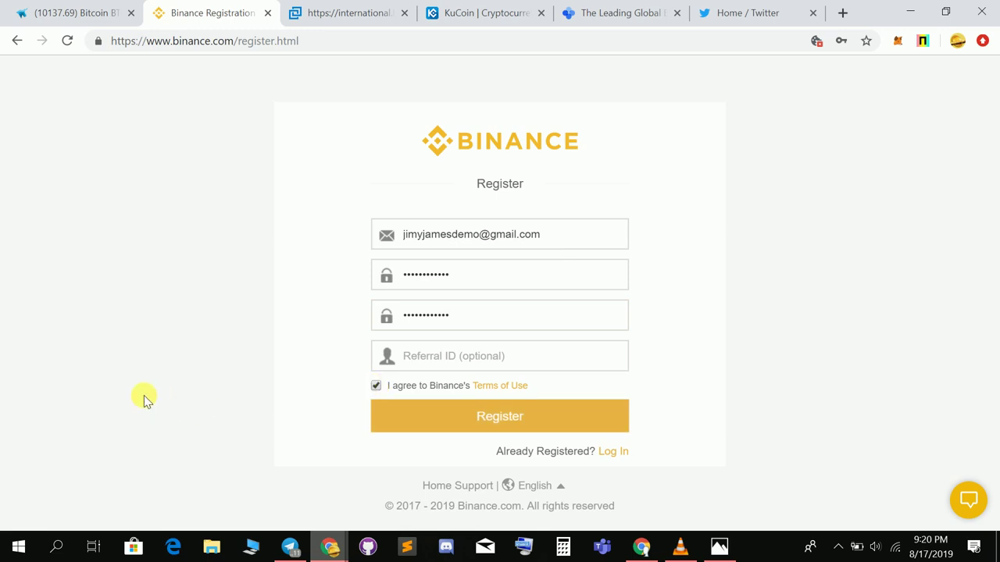
click(376, 386)
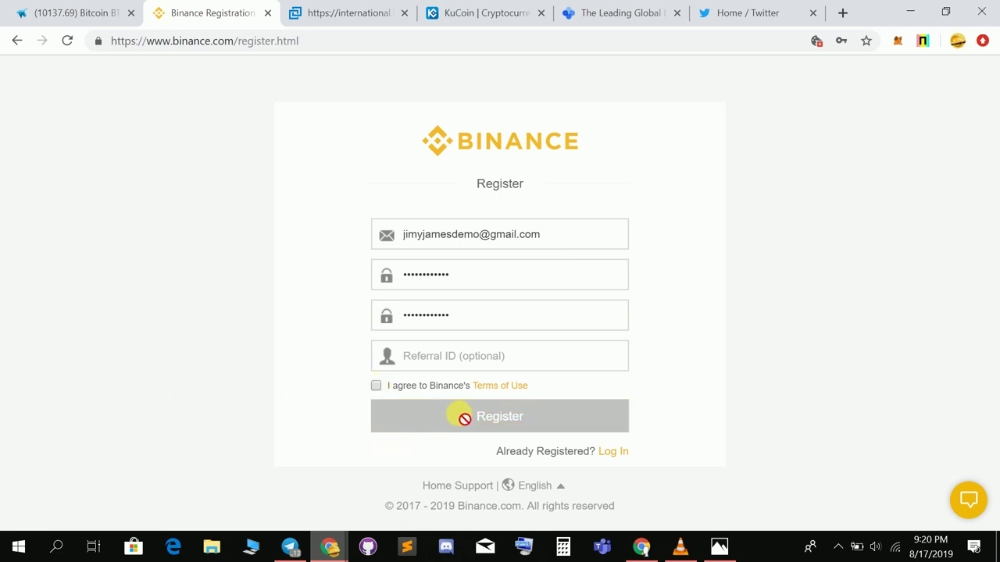
click(376, 386)
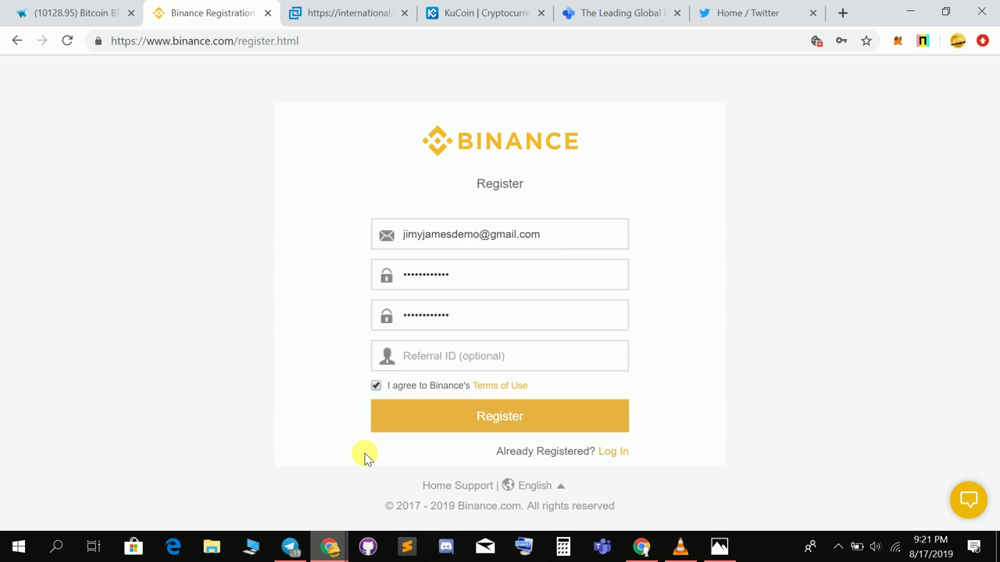
Submit the registration and drag the slider until the puzzle piece fits its slot.
click(495, 416)
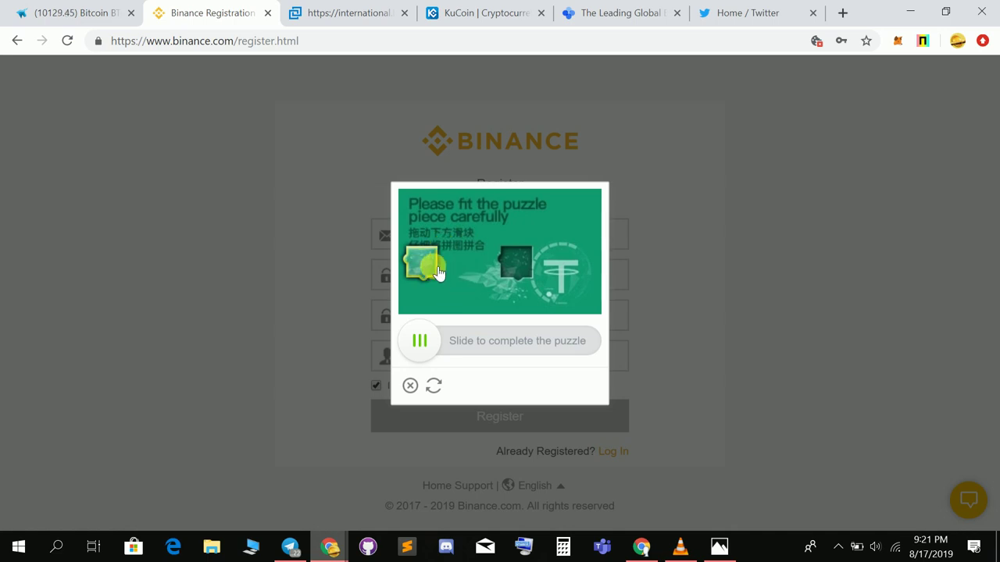
drag(437, 272, 574, 273)
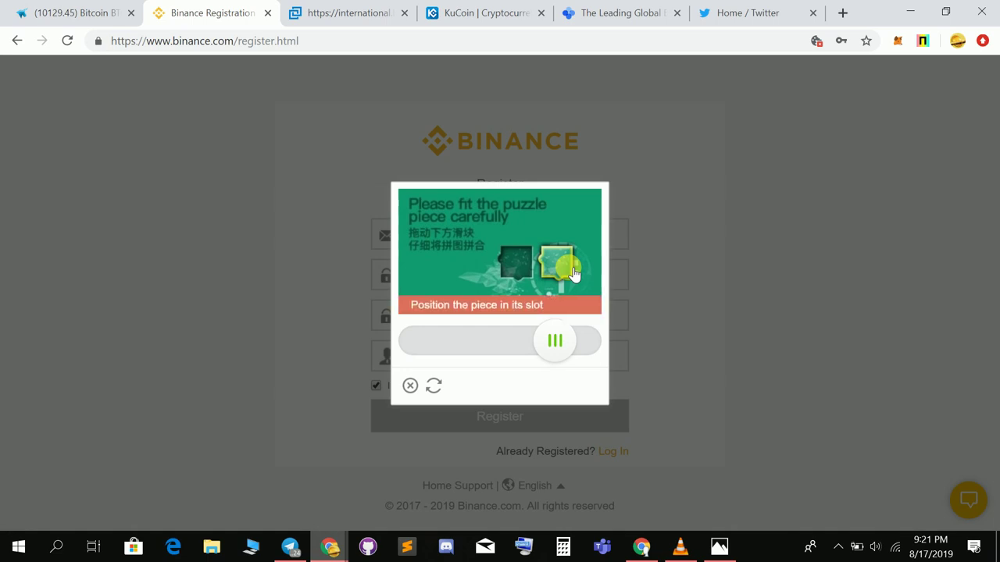
drag(426, 270, 518, 269)
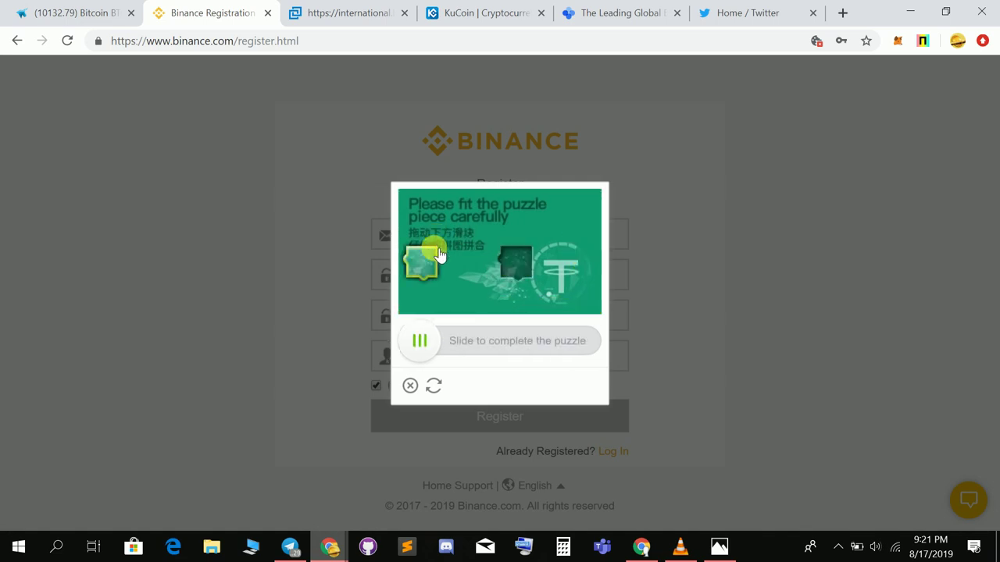
drag(429, 260, 526, 265)
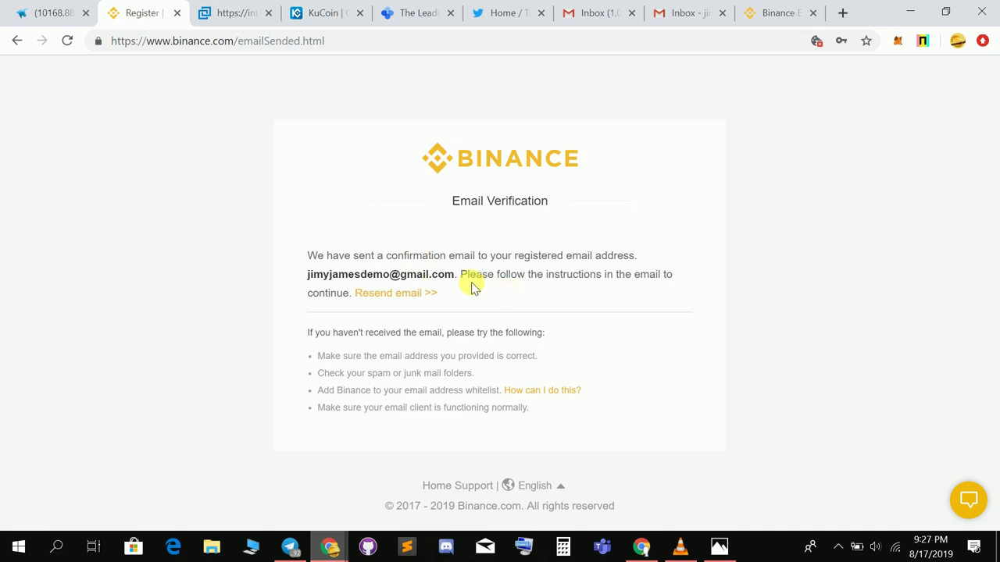
Read Binance's 'Confirm Your Registration' e-mail in Gmail, then go back to the Binance login tab.
click(688, 10)
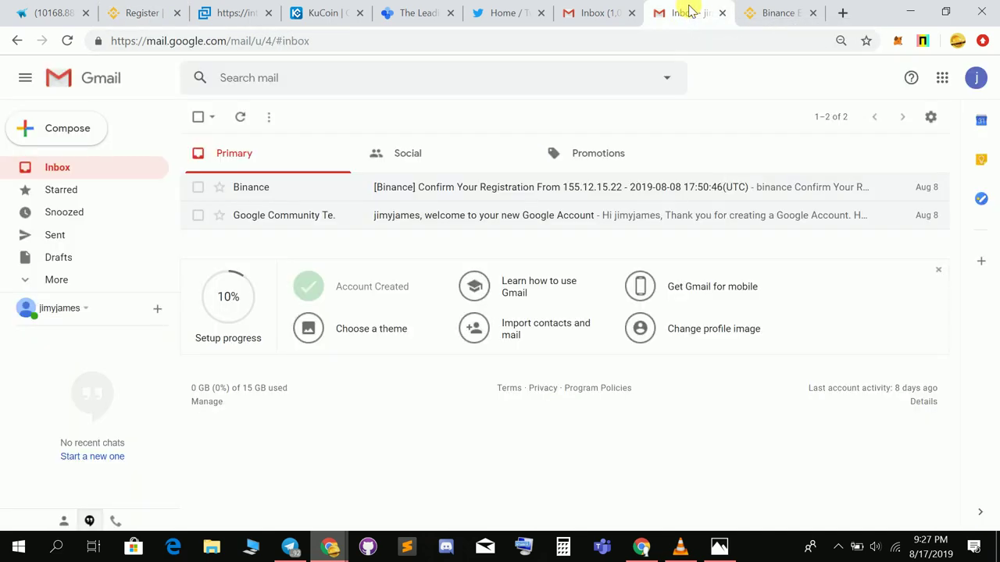
click(467, 190)
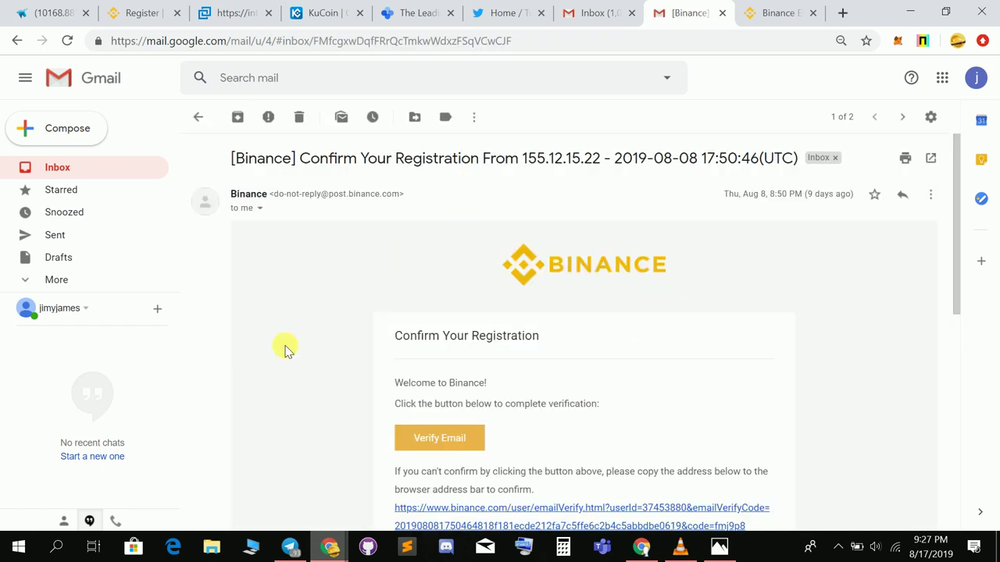
scroll(285, 349, down, 2)
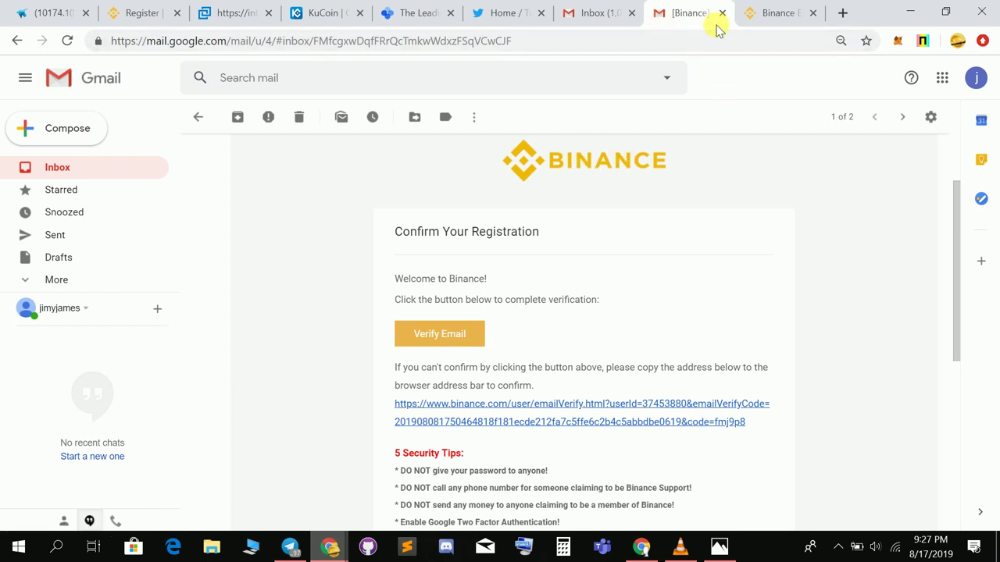
click(768, 13)
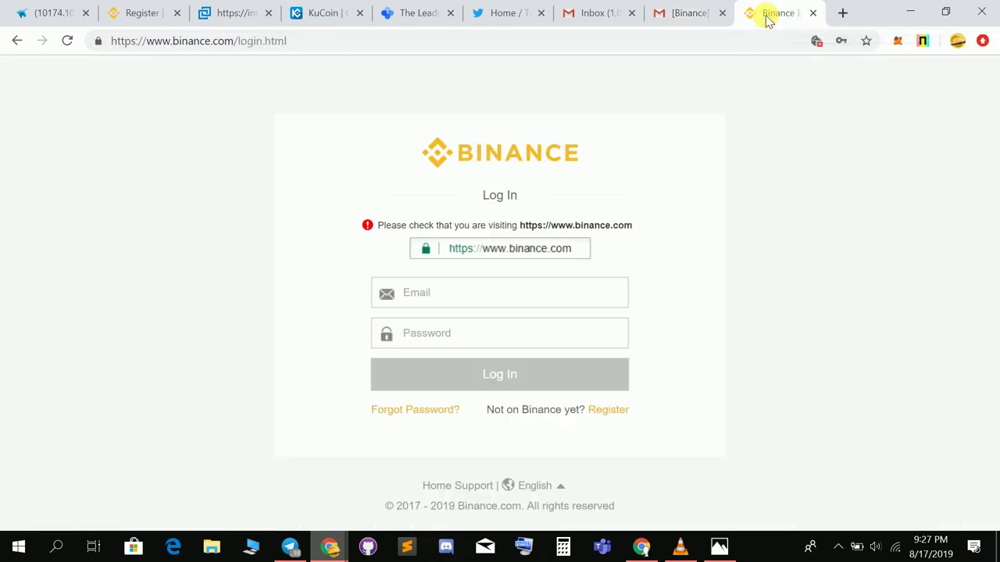
Log in with the saved account e-mail and the account password.
click(462, 298)
click(435, 355)
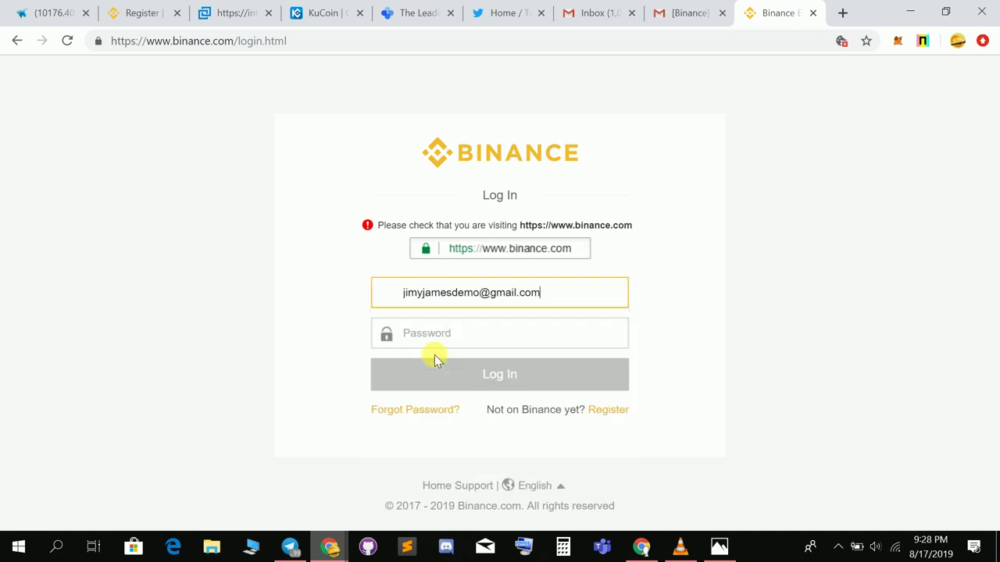
click(452, 340)
text(•••••••••••)
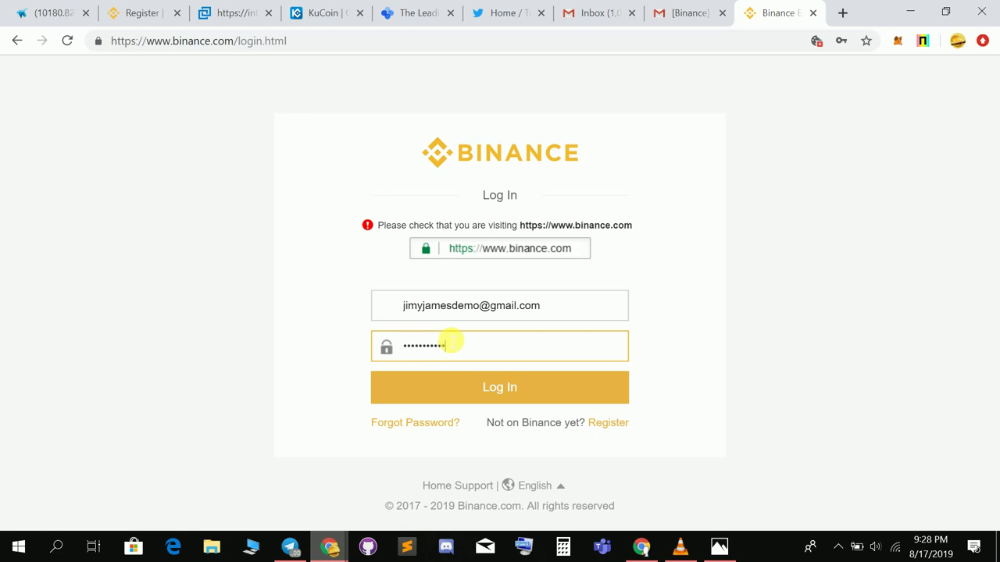
click(436, 389)
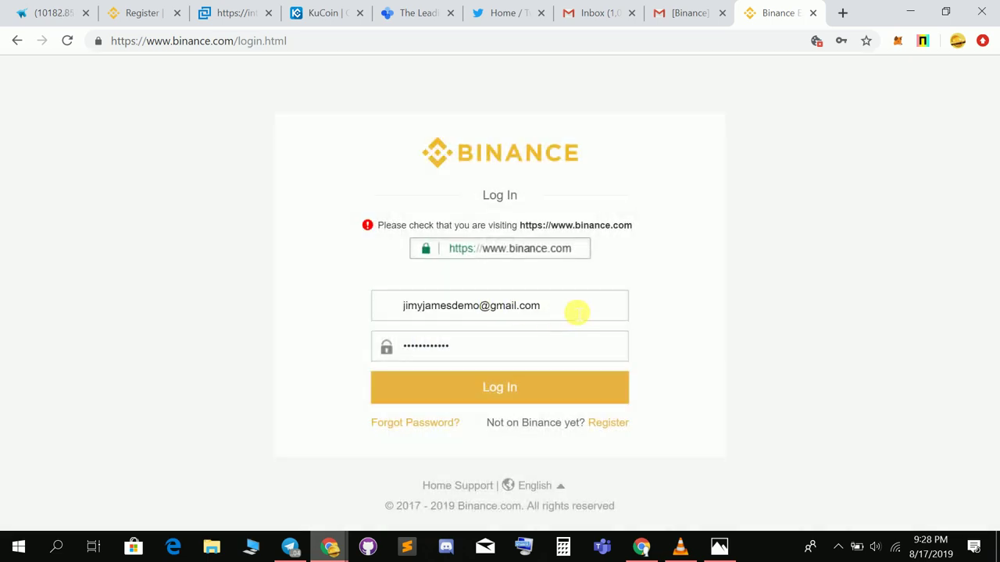
click(465, 385)
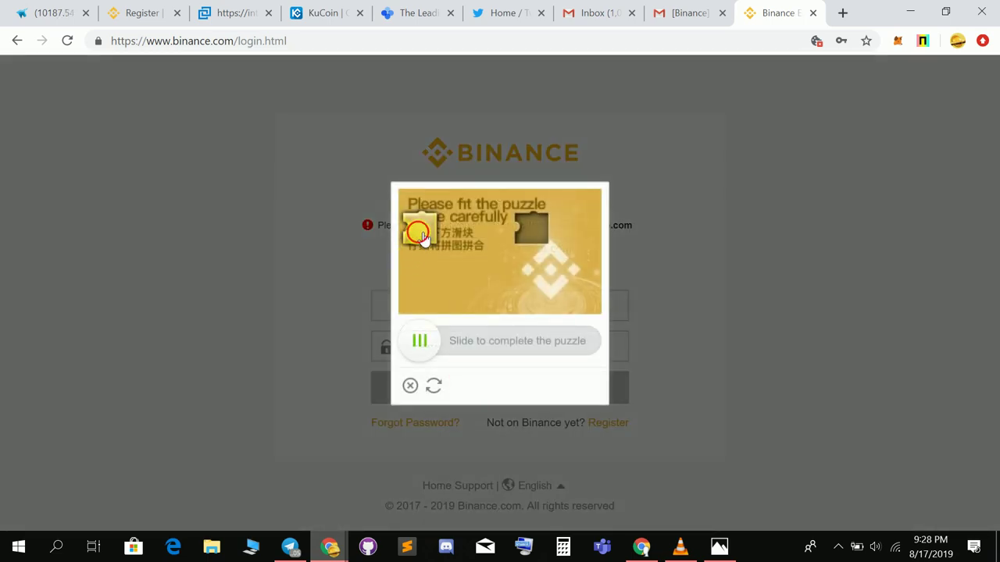
Solve the sign-in slide puzzle to reach My Account, then view the 'How can enable 2FA on Binance' image.
drag(422, 238, 535, 233)
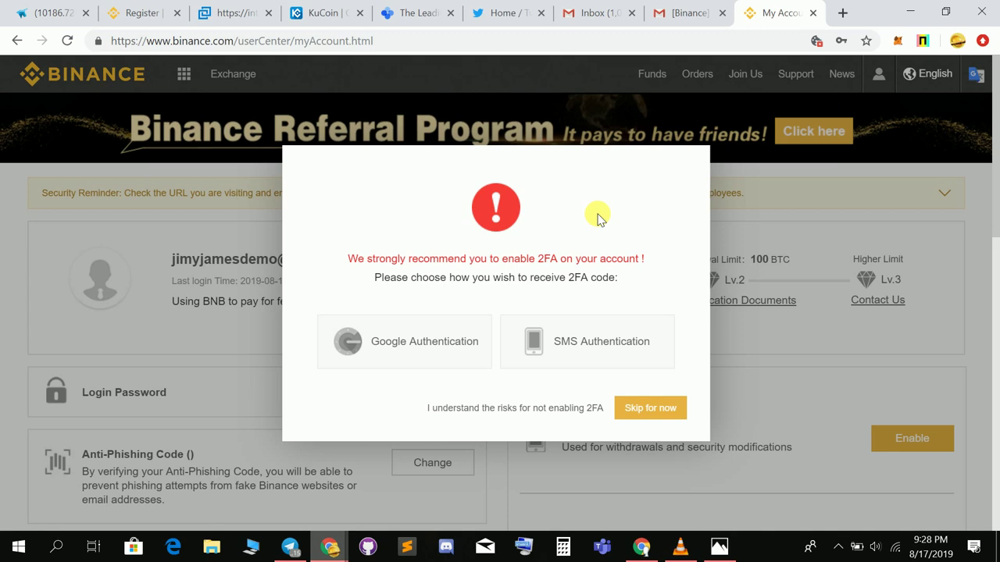
click(719, 549)
key(Right)
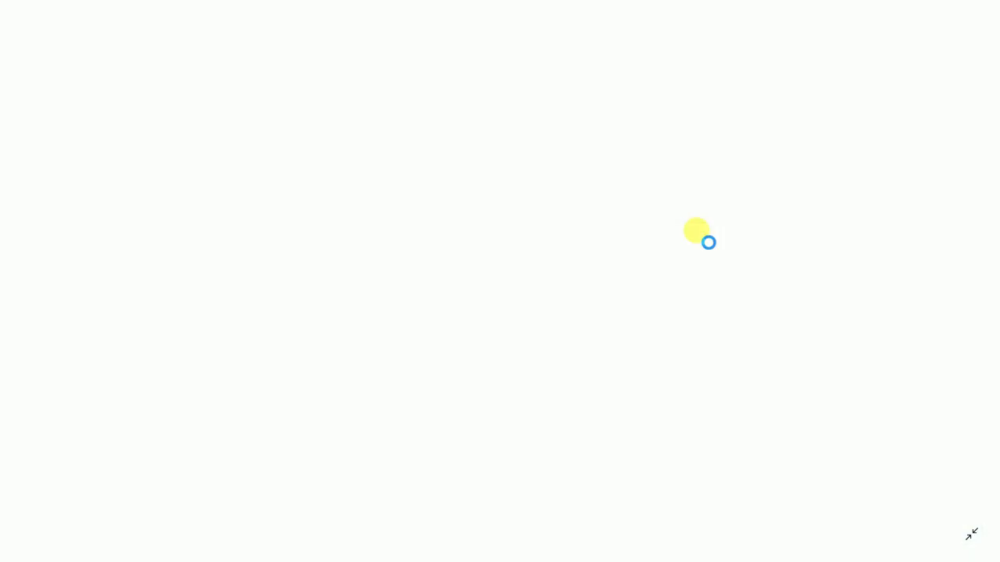
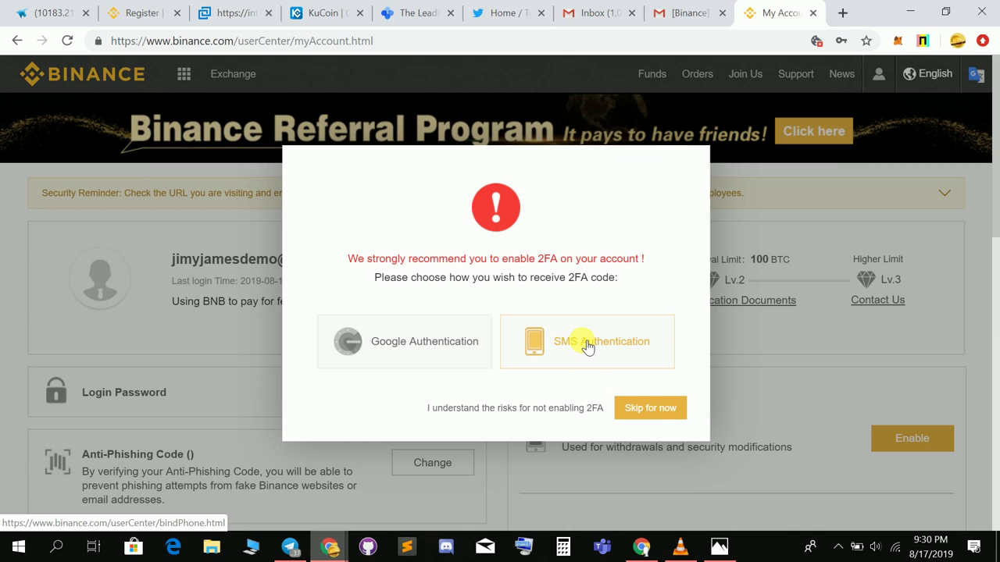
Choose SMS Authentication as the two-factor method.
click(588, 347)
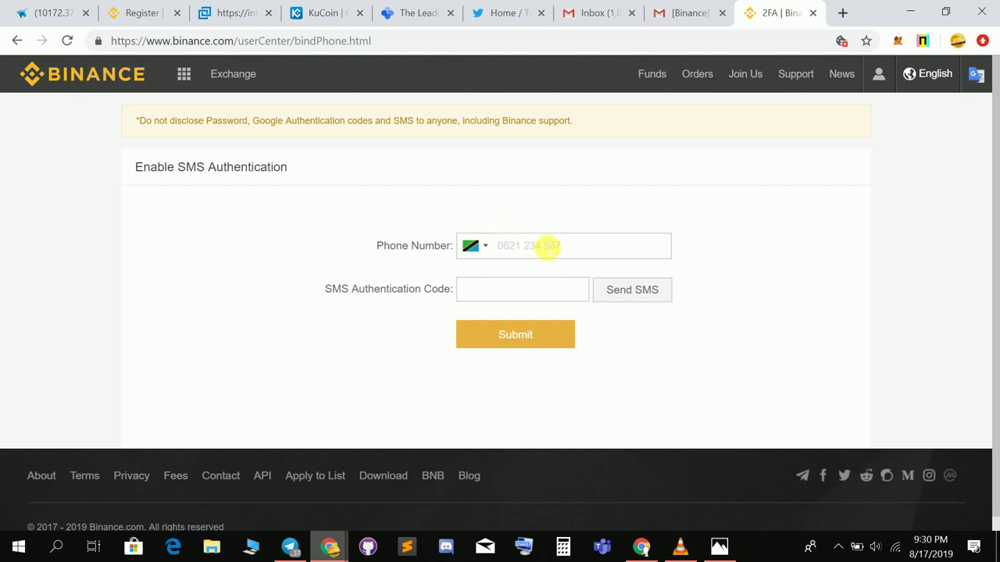
Enter a phone number, autofill a previous SMS code, and trim extra digits from the number.
click(528, 246)
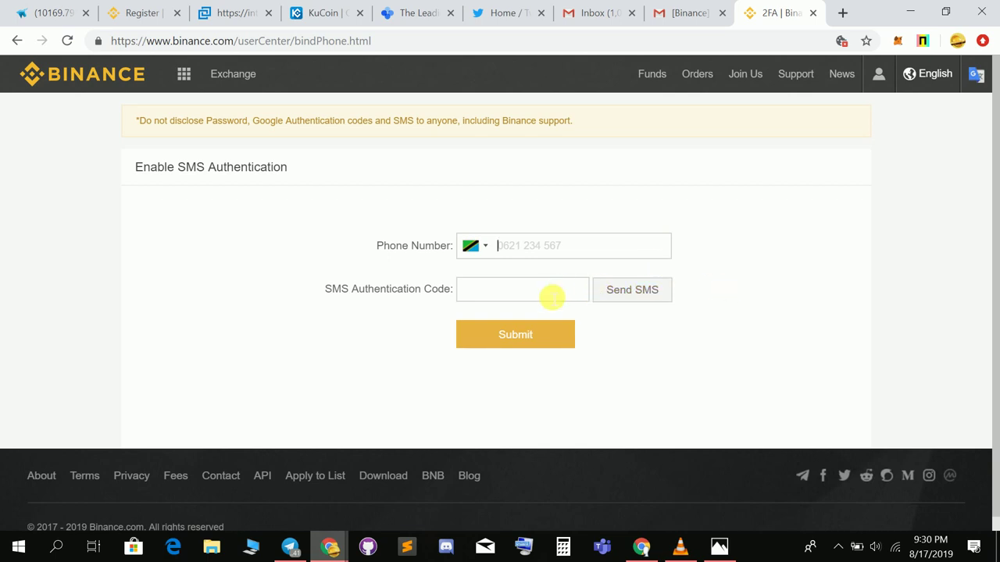
click(551, 296)
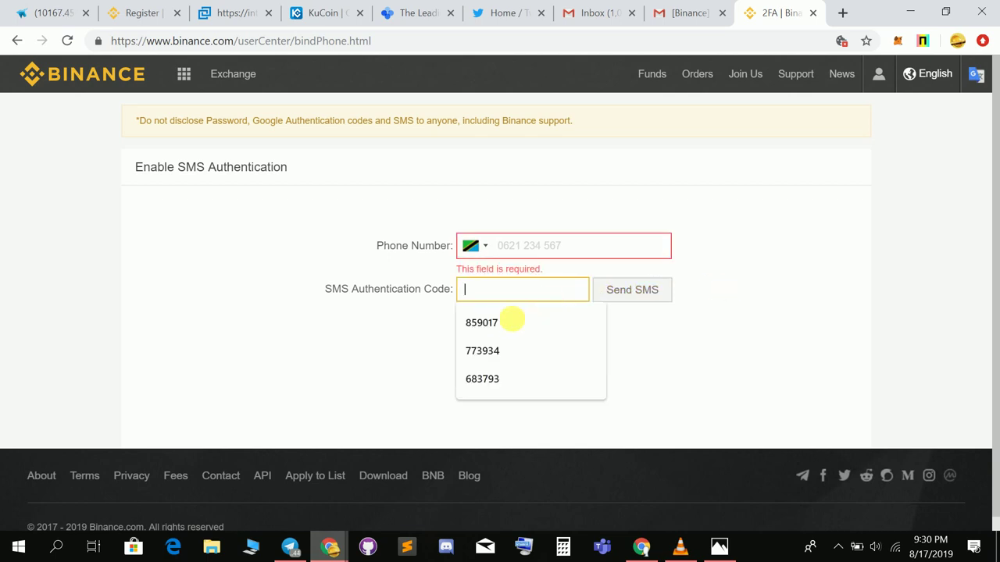
click(484, 324)
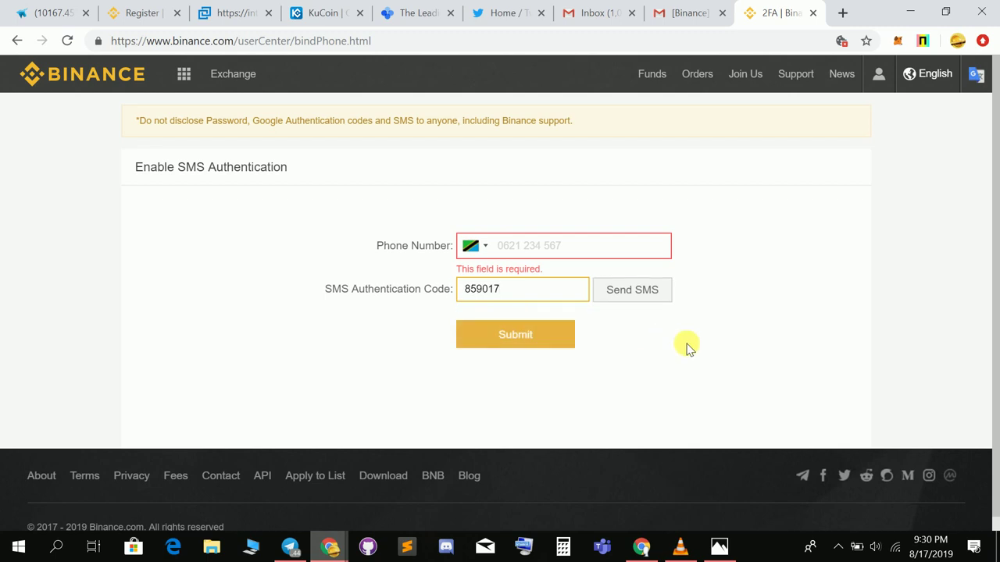
click(537, 247)
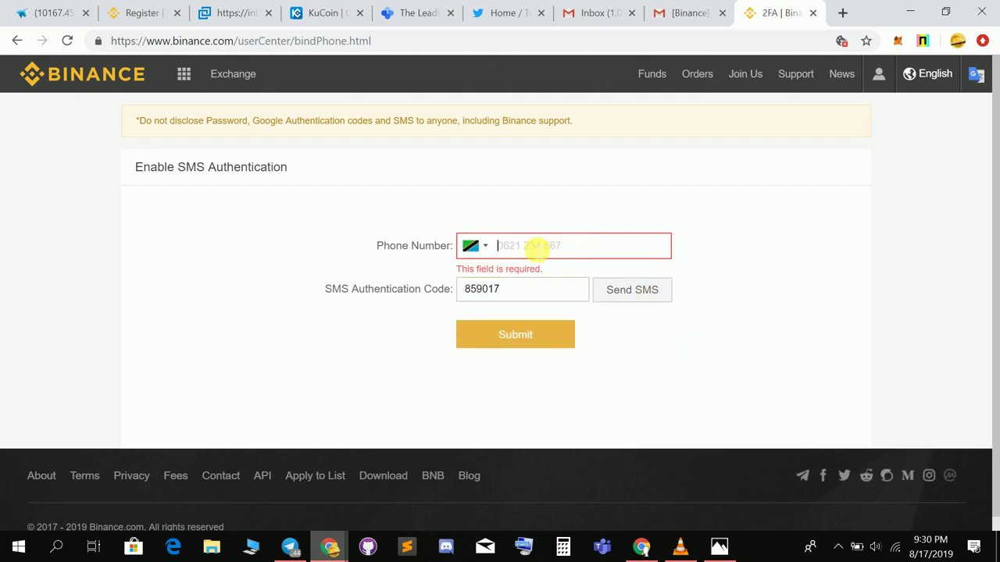
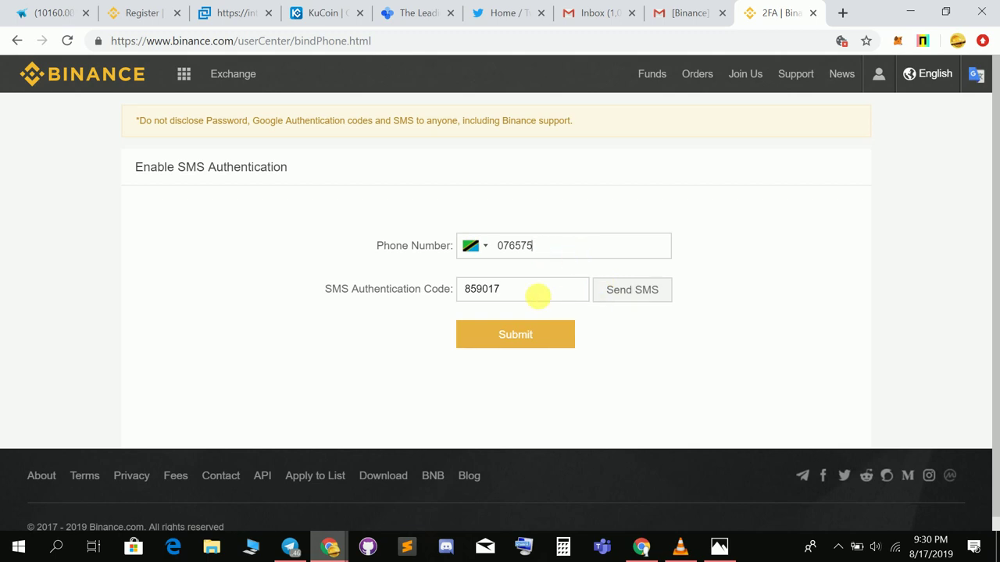
Submit the SMS form, which flags the number as wrong, then start erasing the old code.
double_click(518, 296)
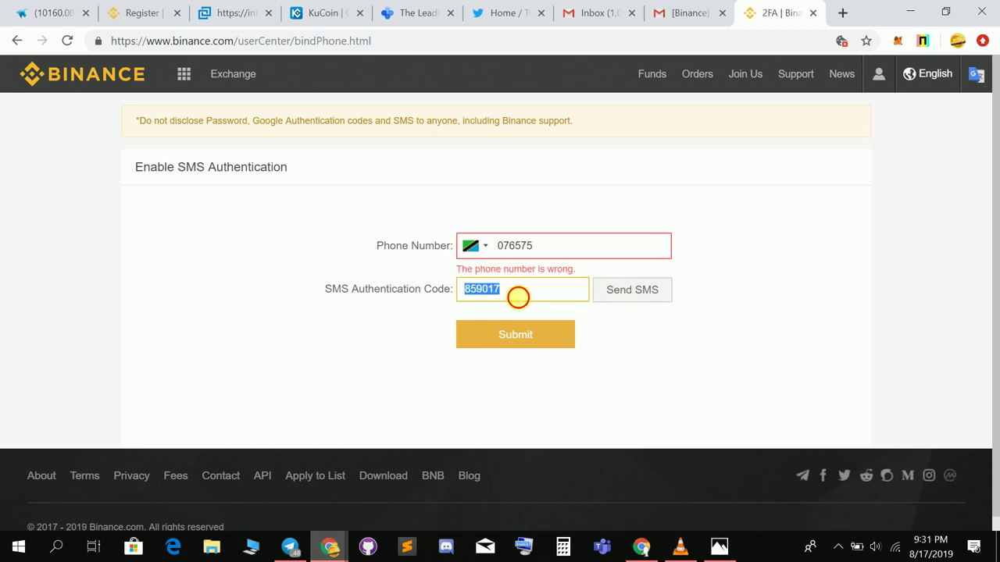
click(515, 293)
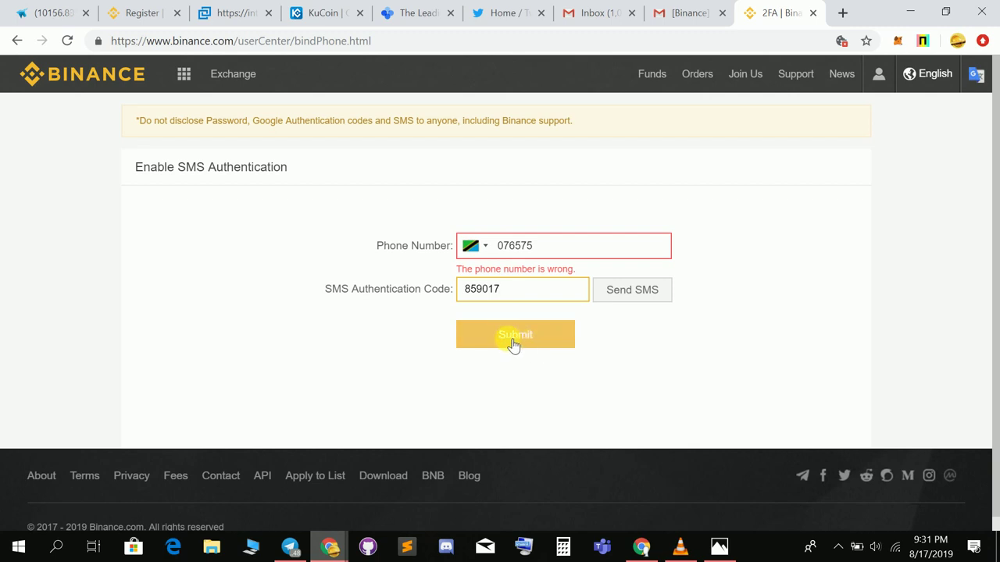
click(513, 336)
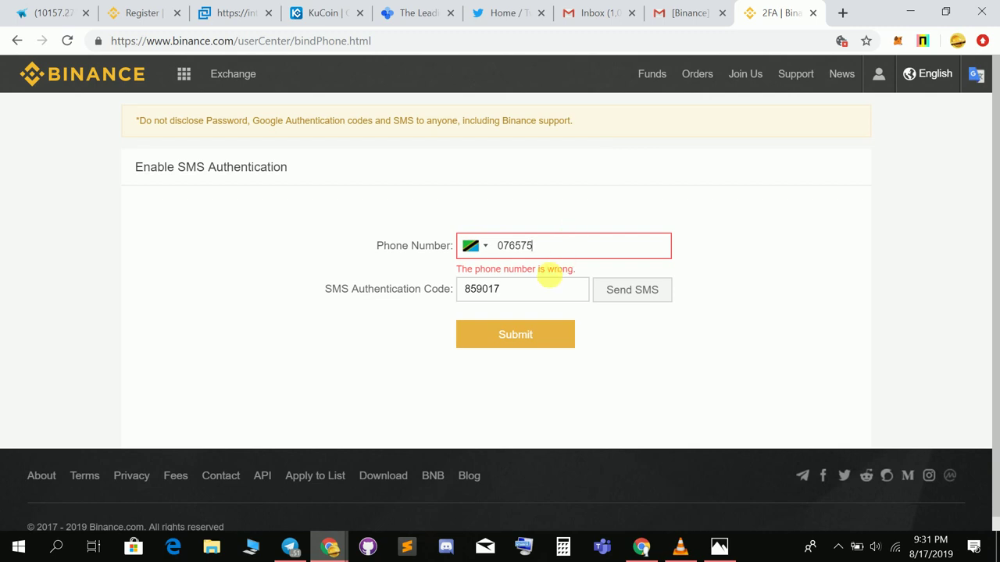
click(524, 291)
key(BackSpace)
key(BackSpace)
key(BackSpace)
key(BackSpace)
key(BackSpace)
key(BackSpace)
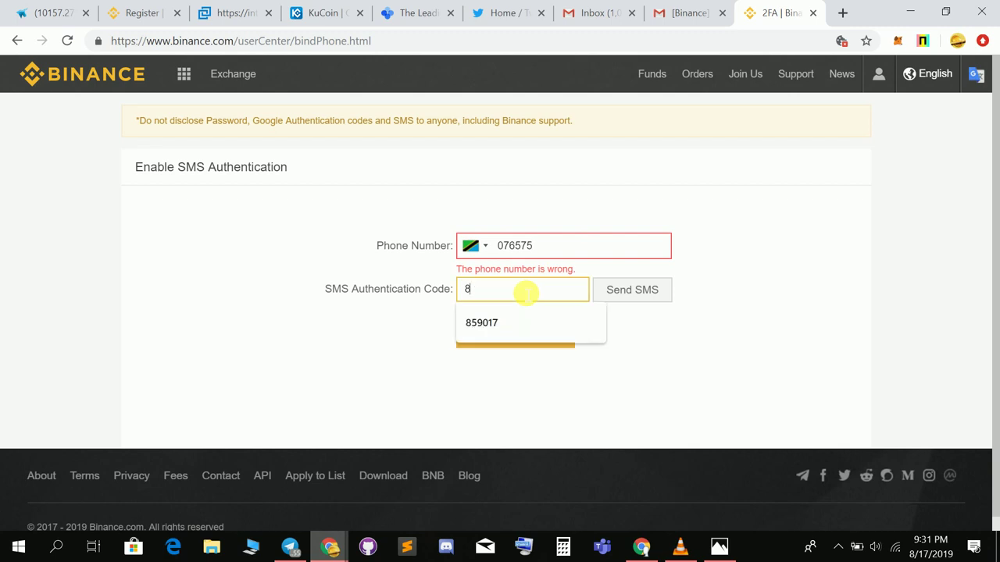
Retype the complete phone number, correct its last digit, and request an SMS verification code.
click(552, 255)
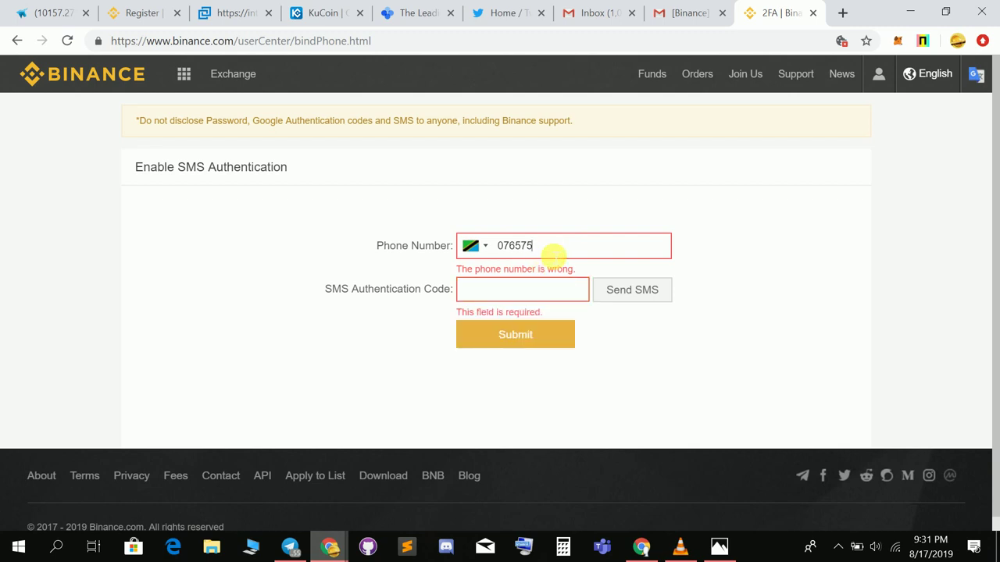
key(BackSpace)
key(BackSpace)
key(BackSpace)
key(BackSpace)
key(BackSpace)
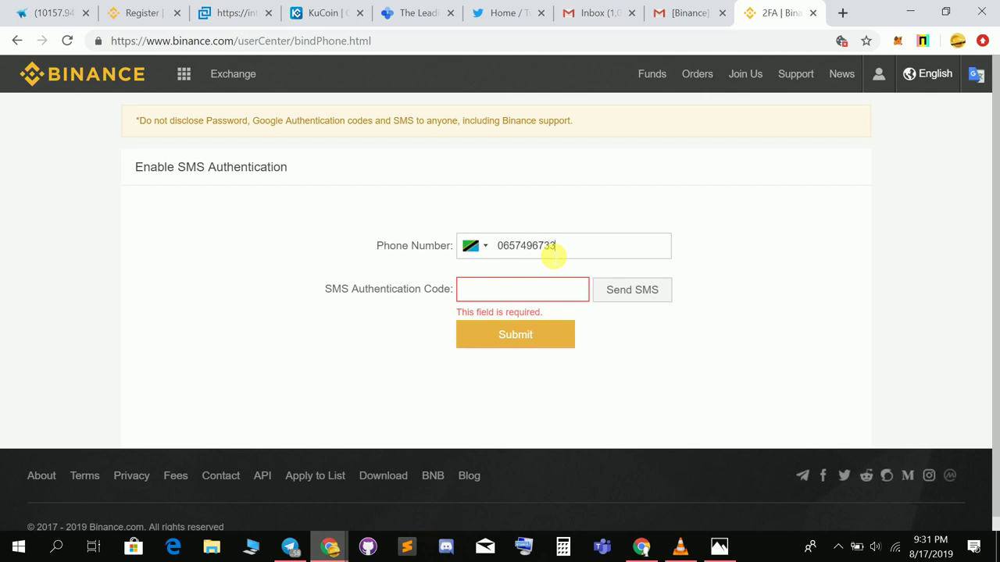
click(512, 297)
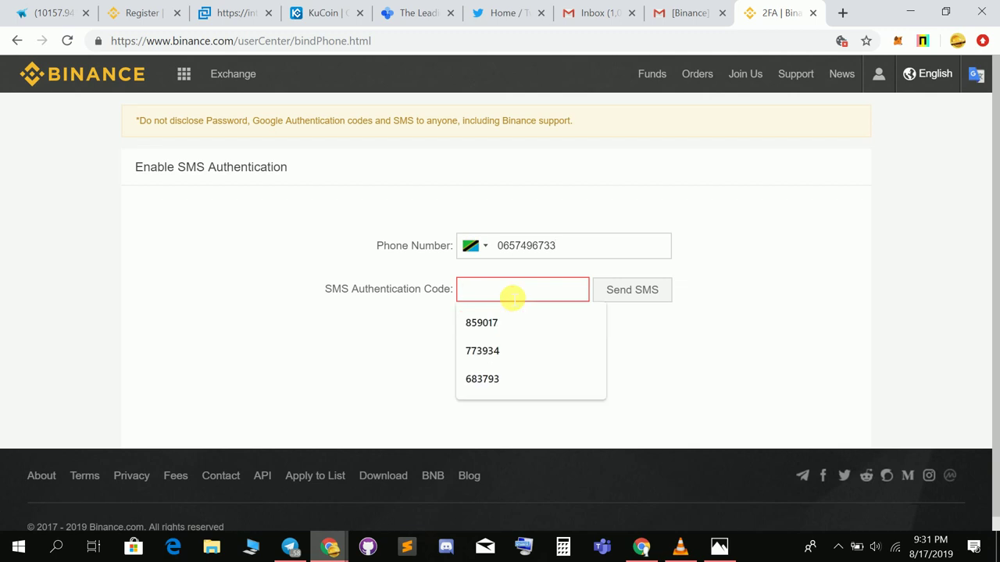
click(571, 247)
key(BackSpace)
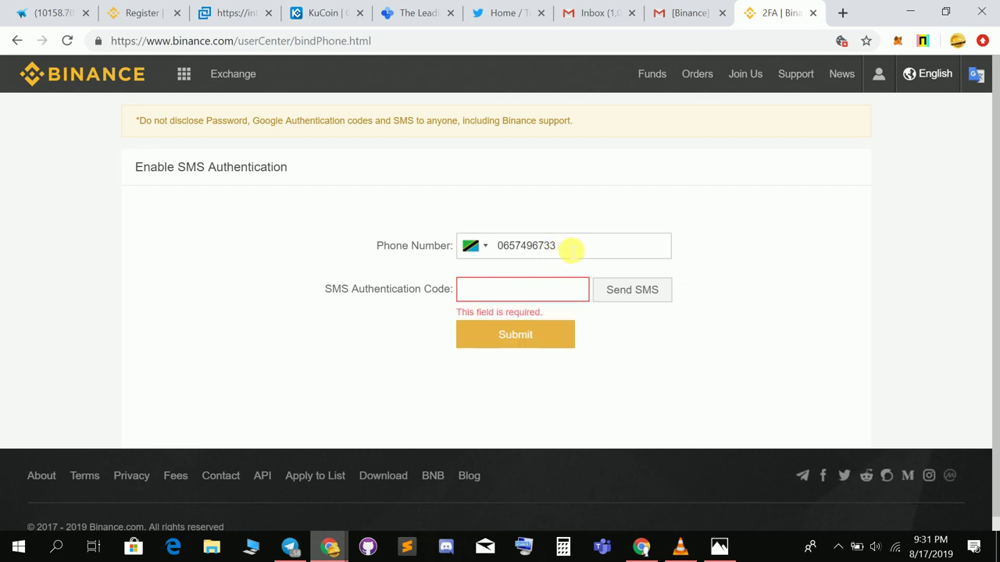
text(3)
click(509, 291)
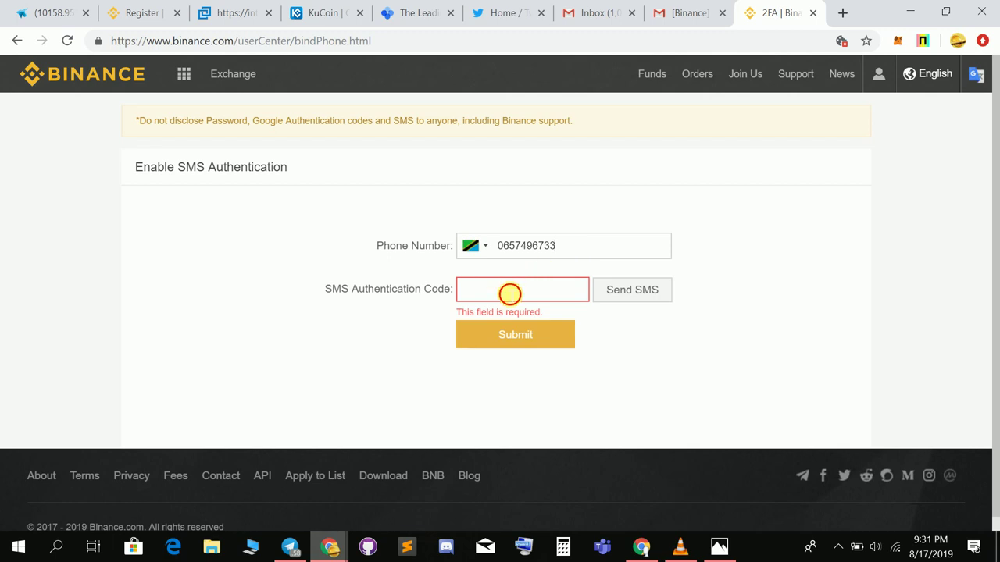
click(637, 292)
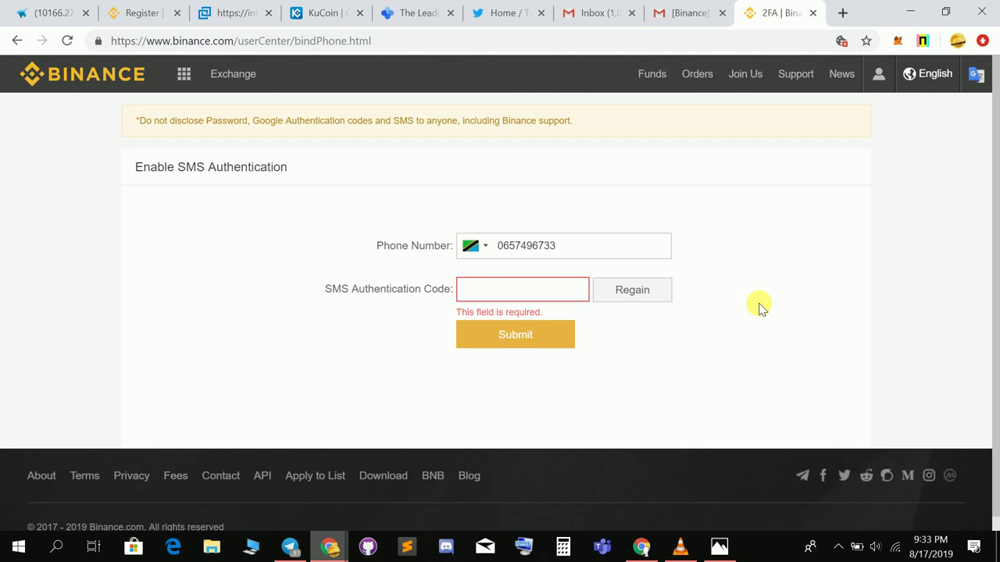
Resend the SMS, enter the received verification code, and submit it to turn on SMS authentication.
click(632, 289)
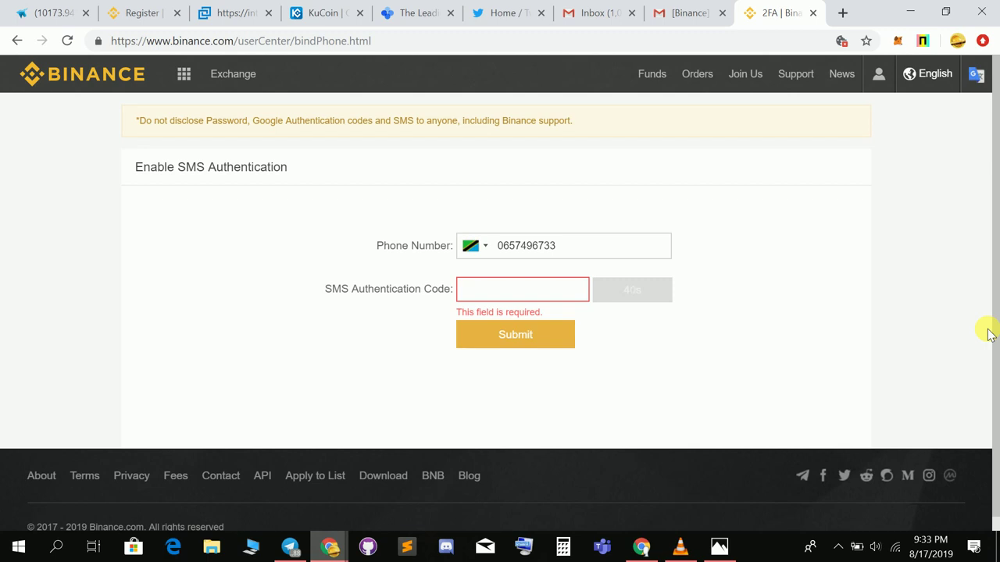
click(528, 291)
click(528, 290)
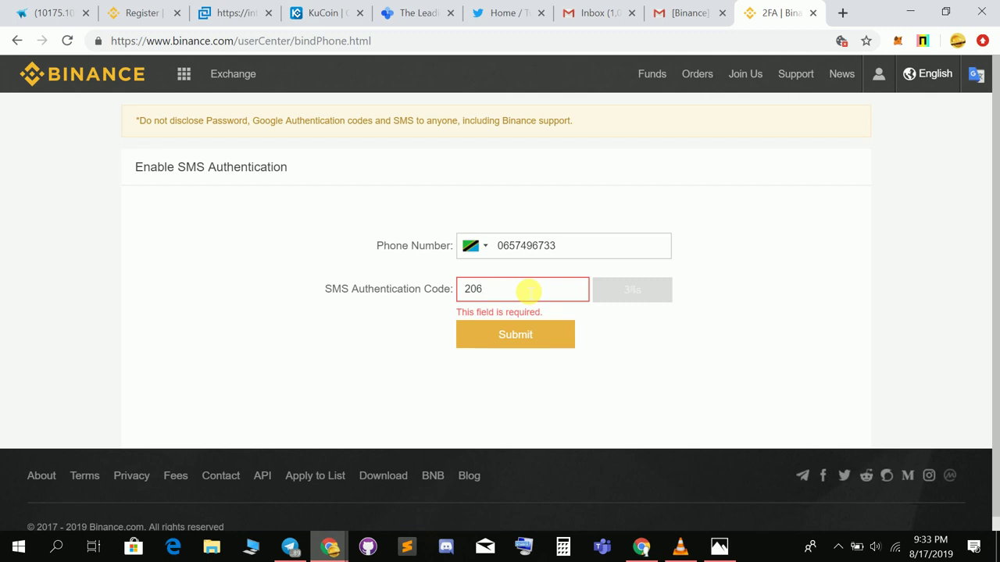
click(510, 344)
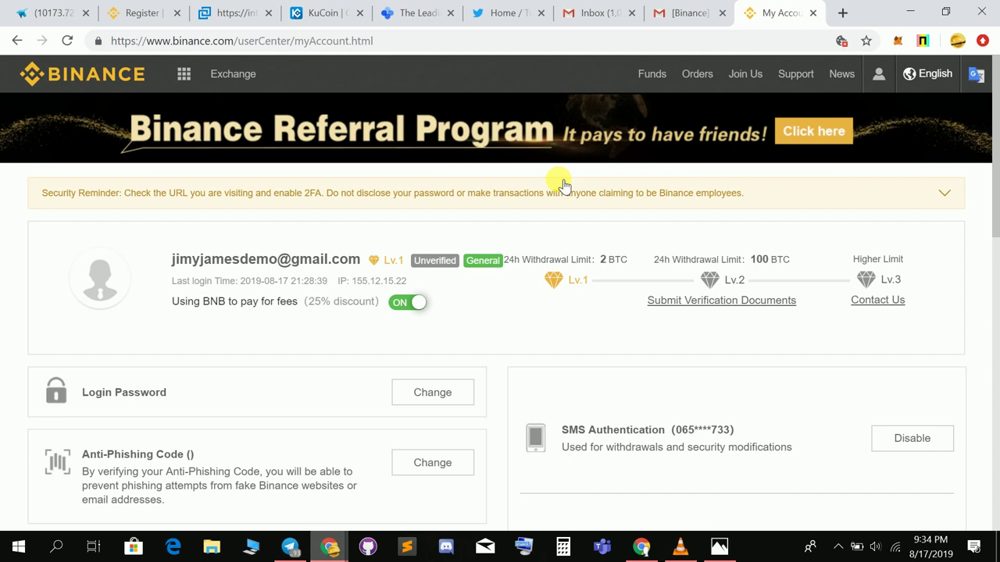
Log out from the account menu and close the Register tab.
mouse_move(878, 73)
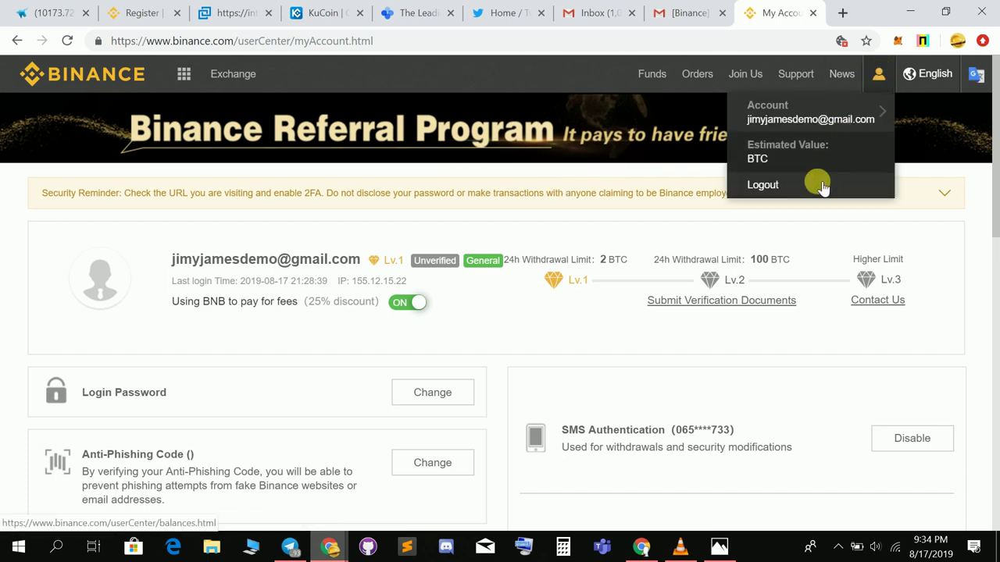
click(787, 186)
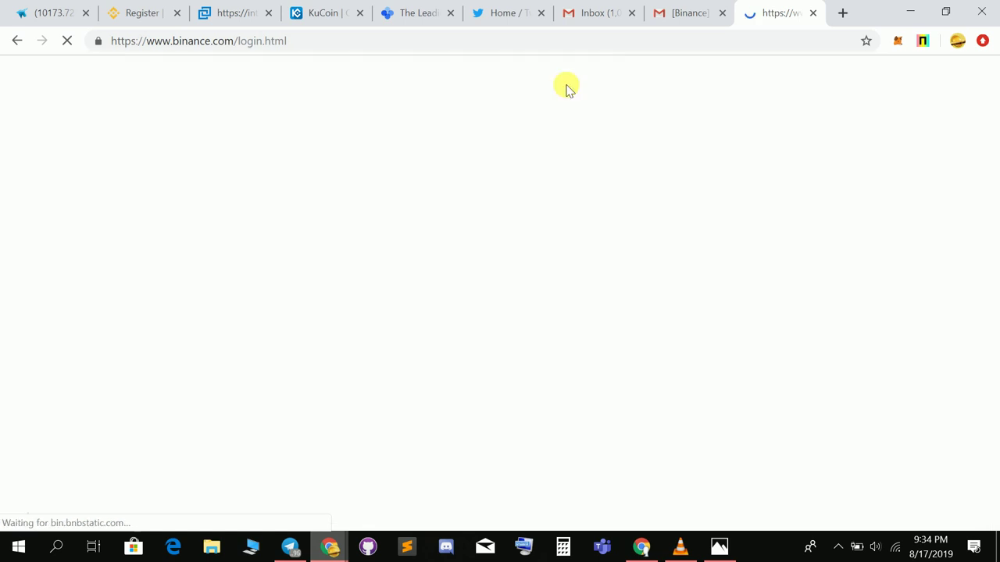
click(178, 13)
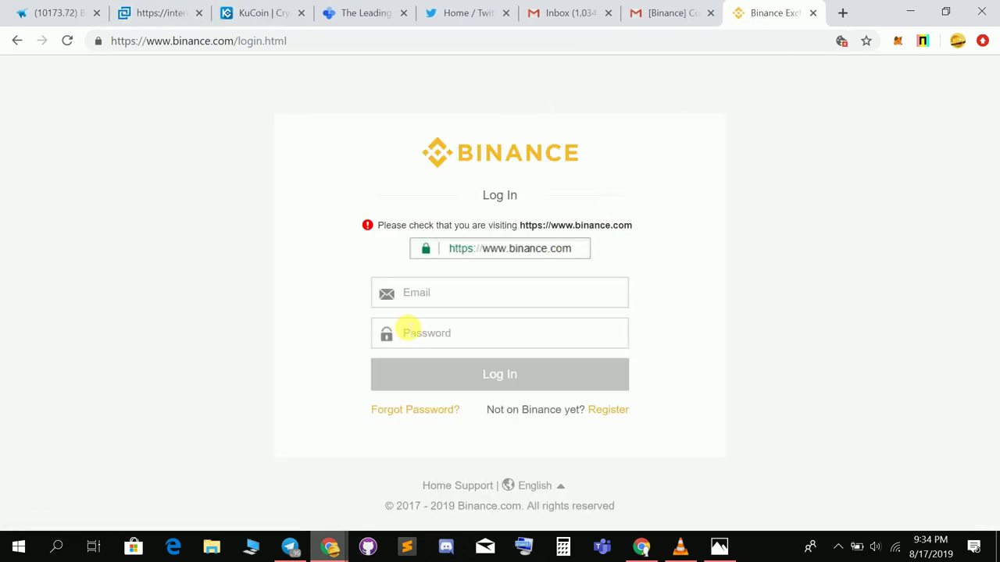
Log back in with the saved email and the account password, then solve the slider captcha.
click(414, 293)
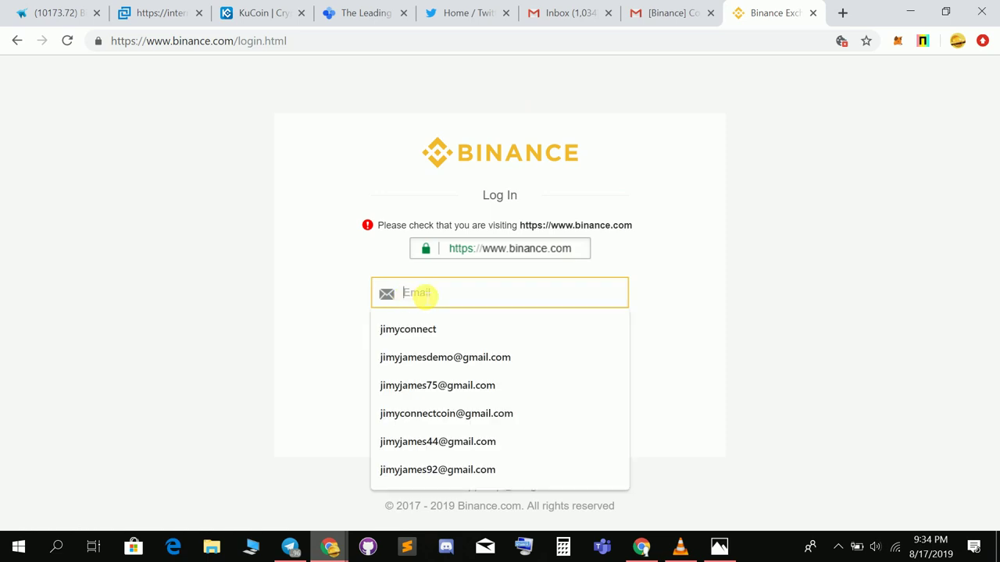
click(419, 357)
click(426, 346)
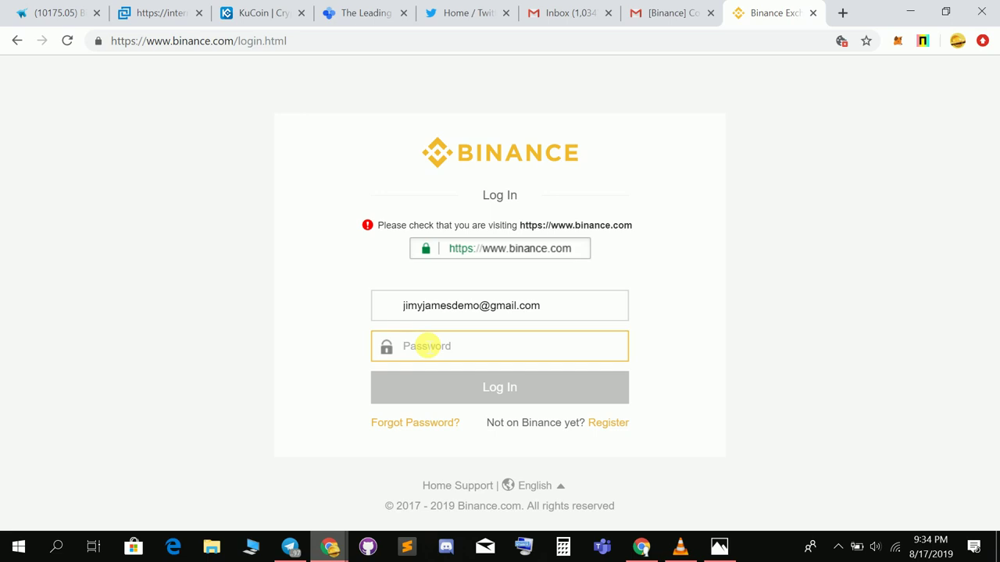
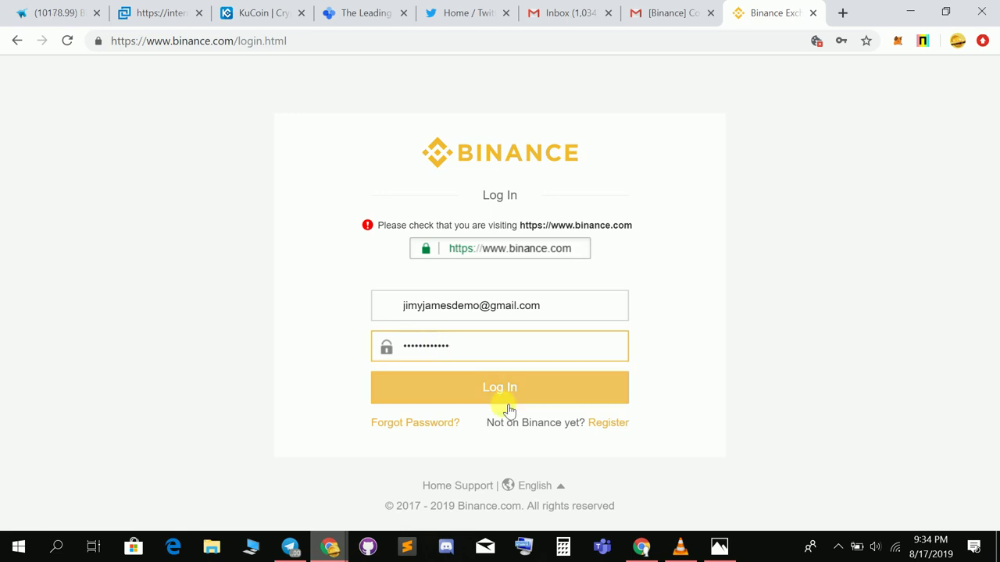
click(453, 400)
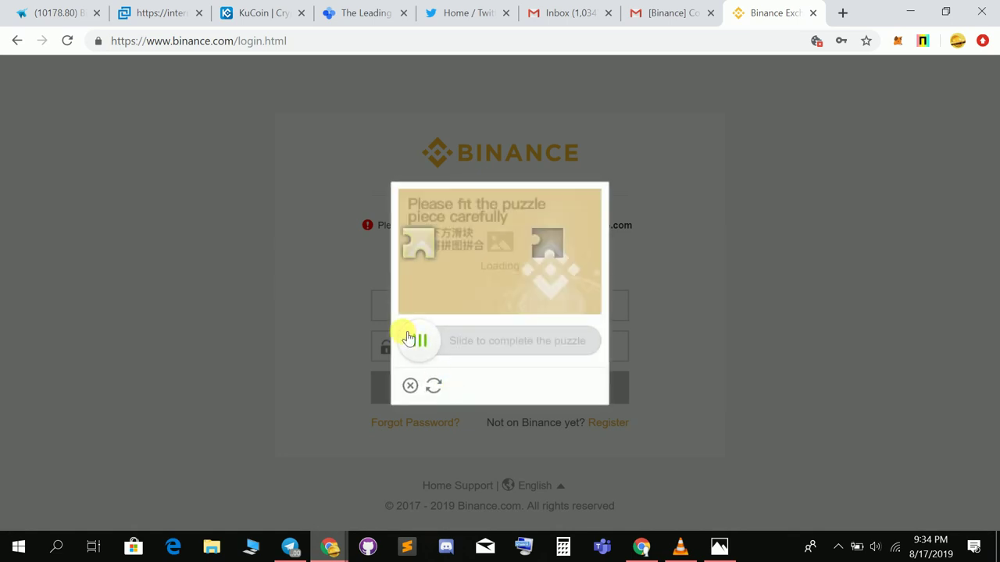
drag(430, 341, 549, 334)
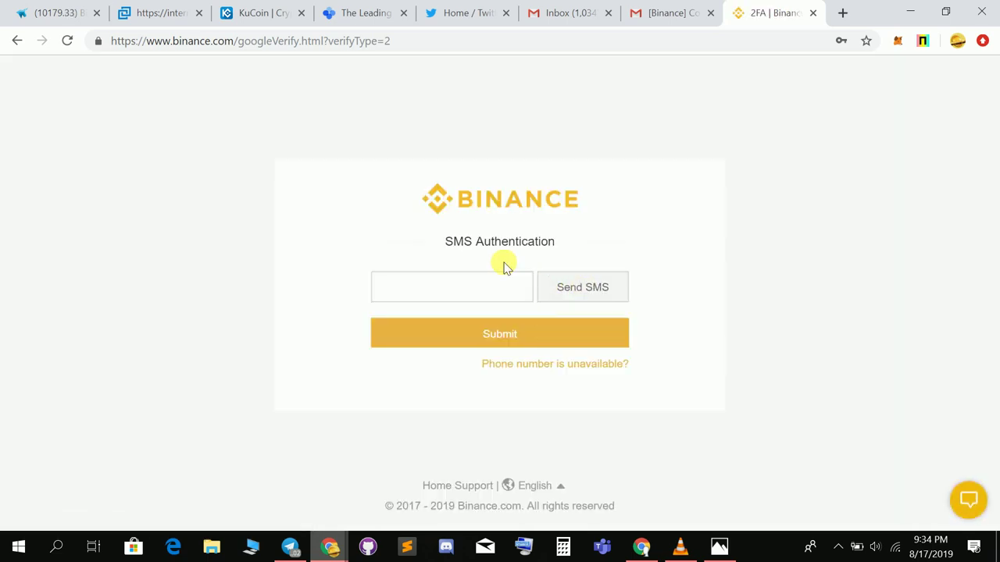
Request an SMS code and enter the texted code to finish the login.
click(474, 283)
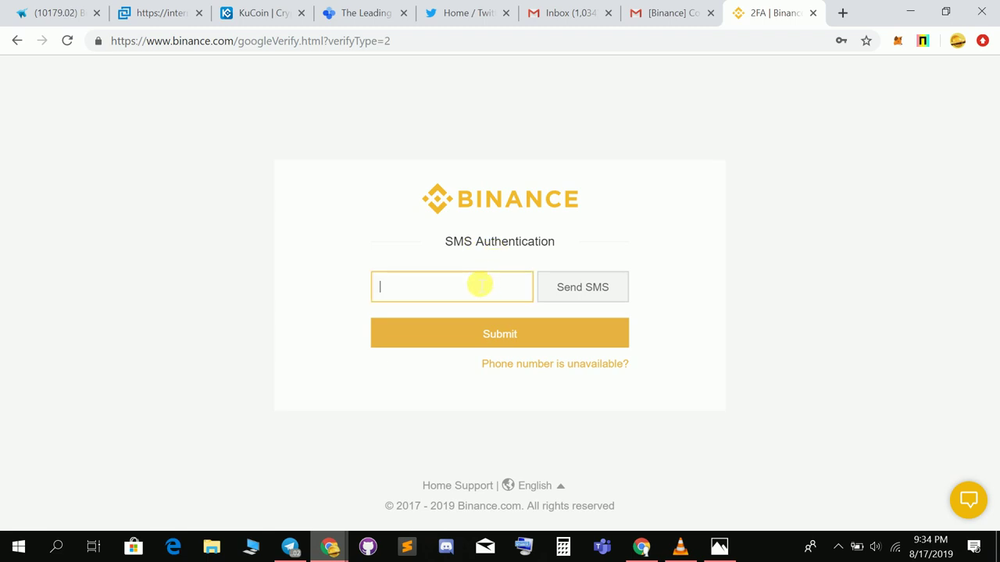
click(587, 291)
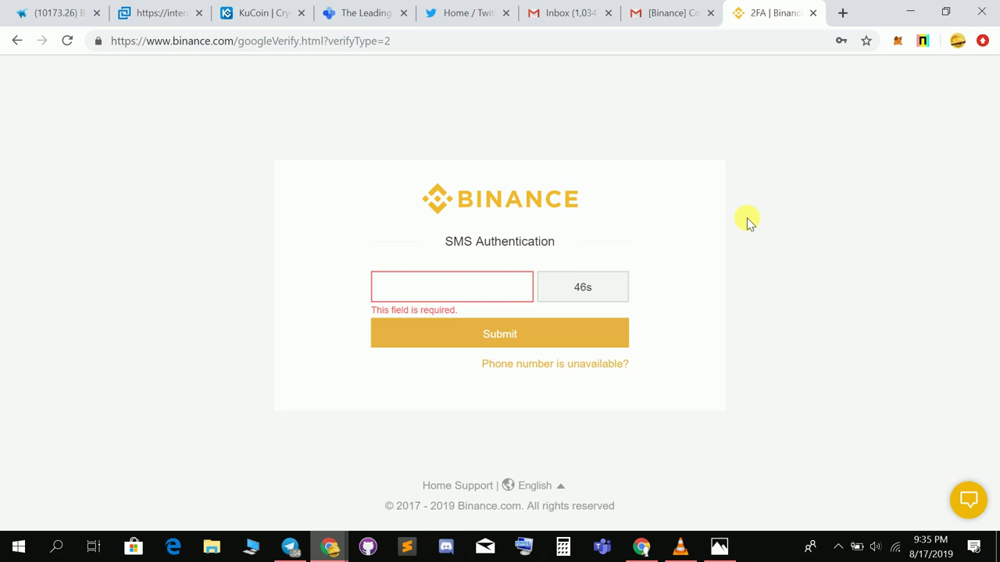
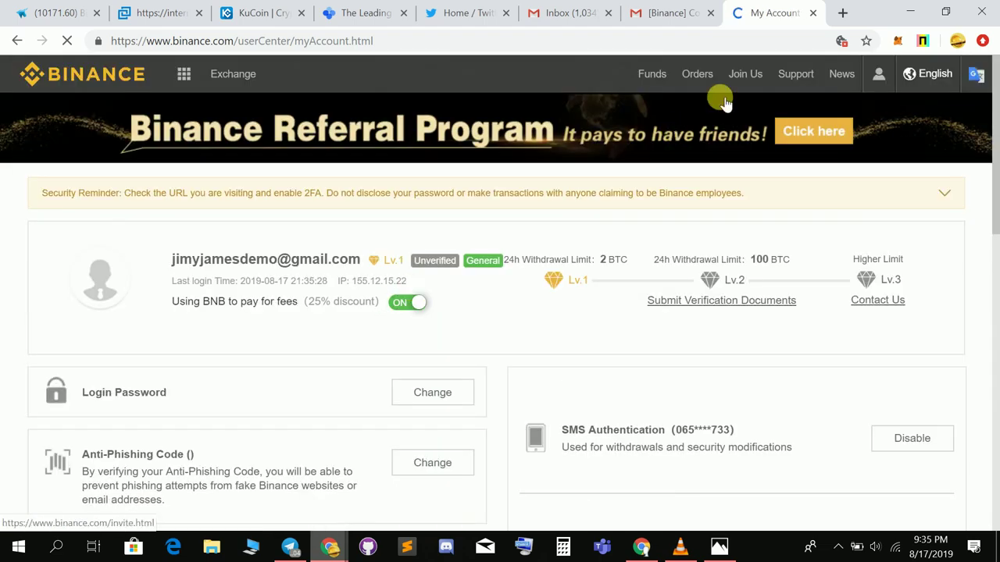
Open the Advanced BTC/USDT trading view from the Exchange menu.
mouse_move(653, 73)
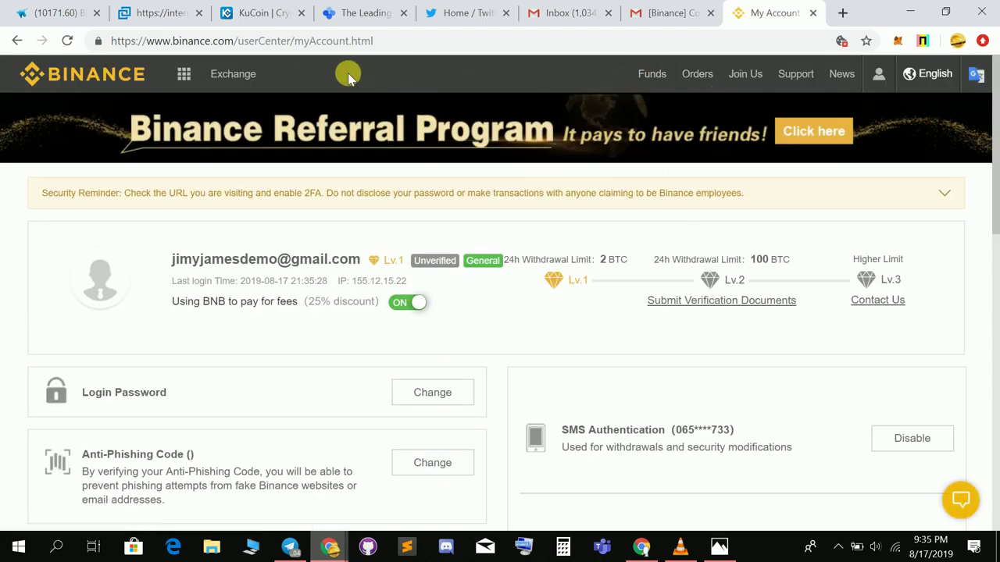
mouse_move(231, 76)
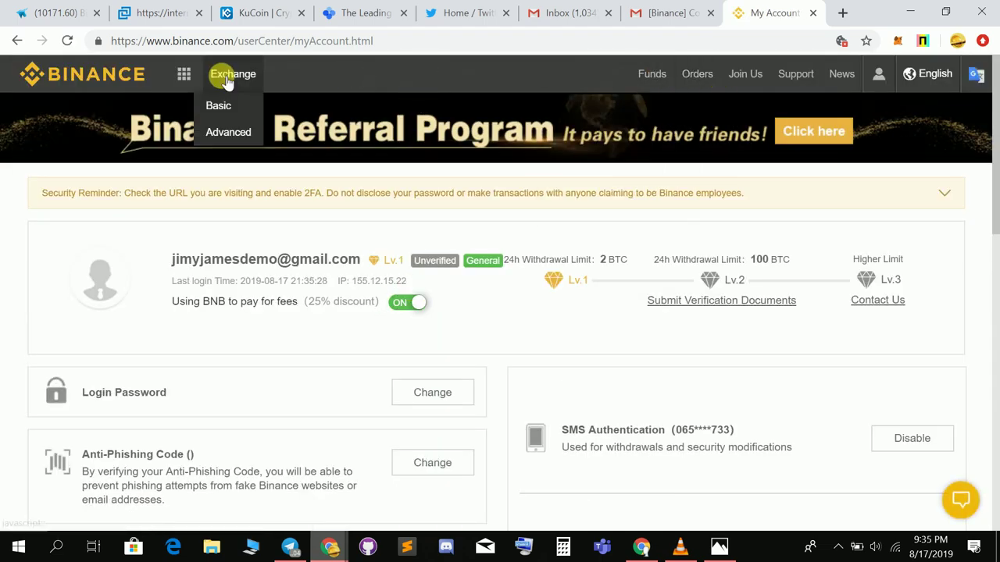
click(226, 125)
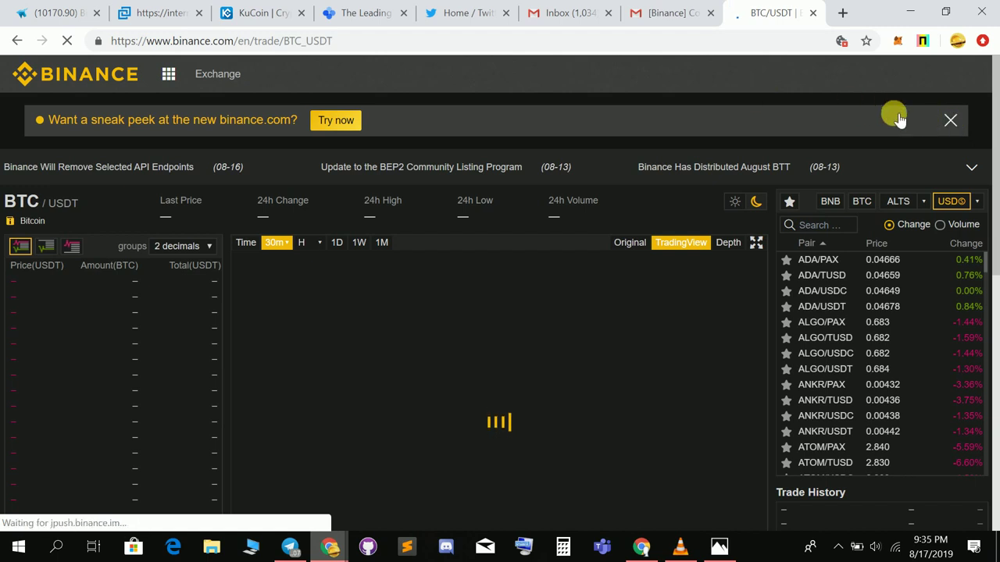
Sort pairs by biggest 24h gain, open NULS/USDT, then view the 2FA-failed screenshot in Photos.
click(951, 120)
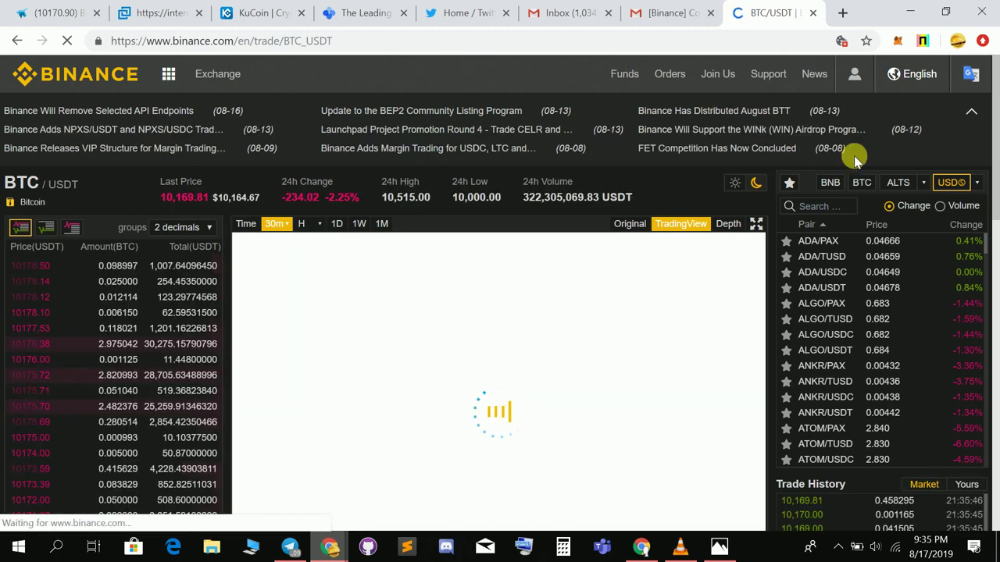
click(957, 225)
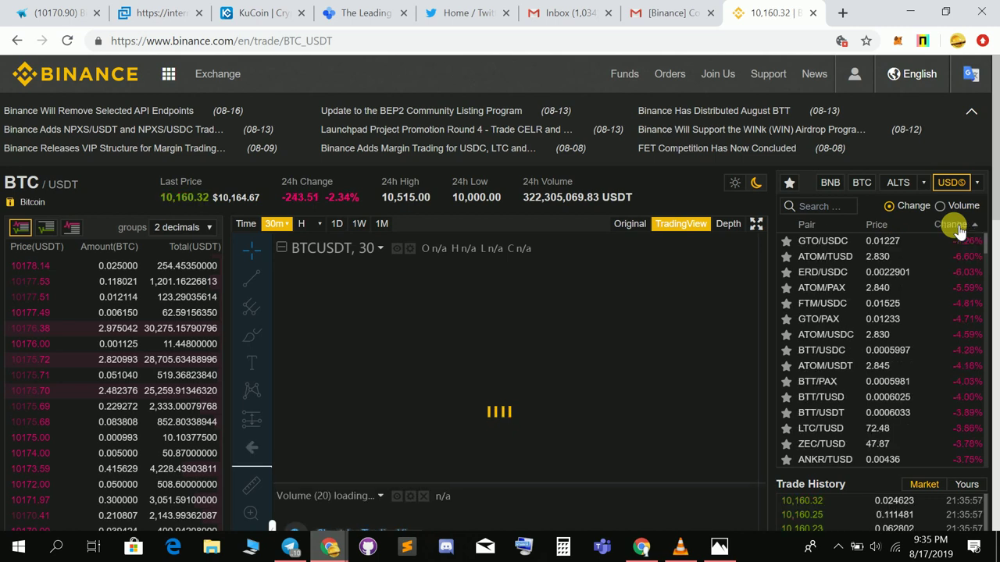
click(957, 226)
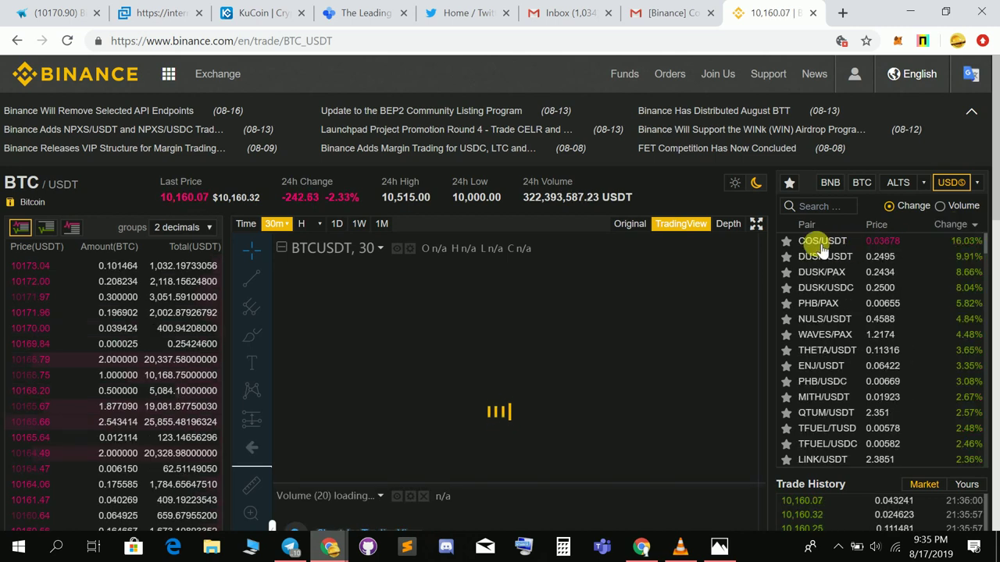
click(825, 323)
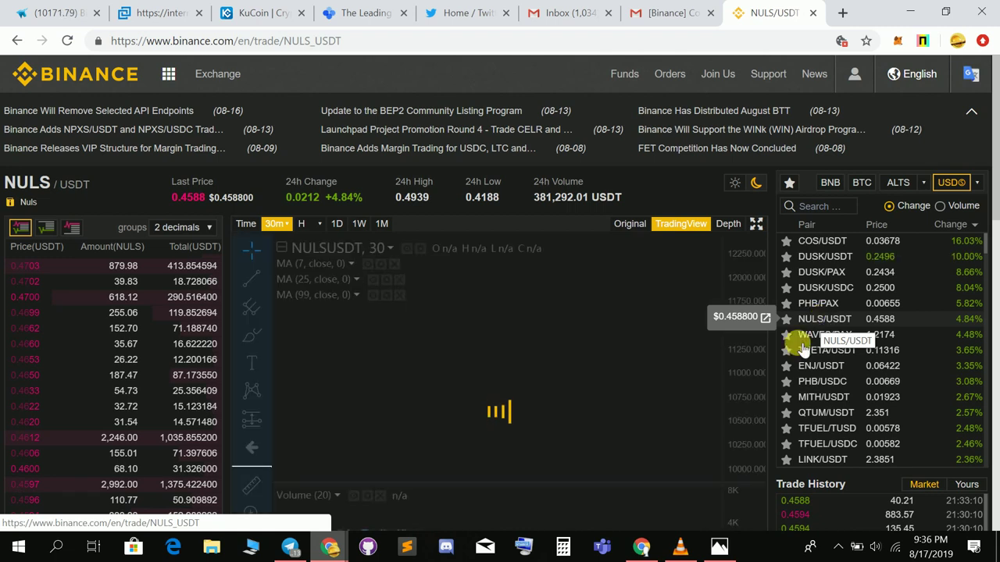
click(720, 547)
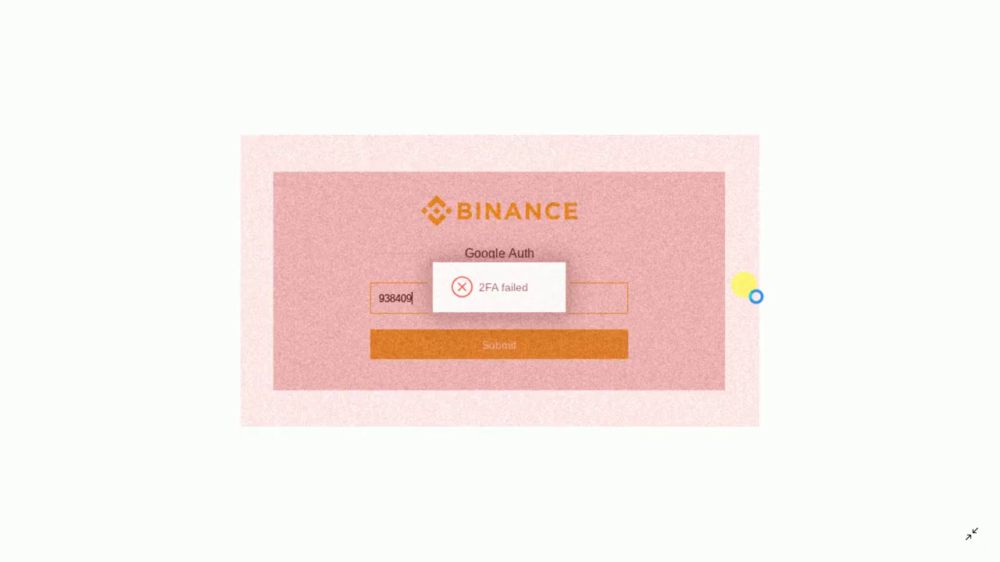
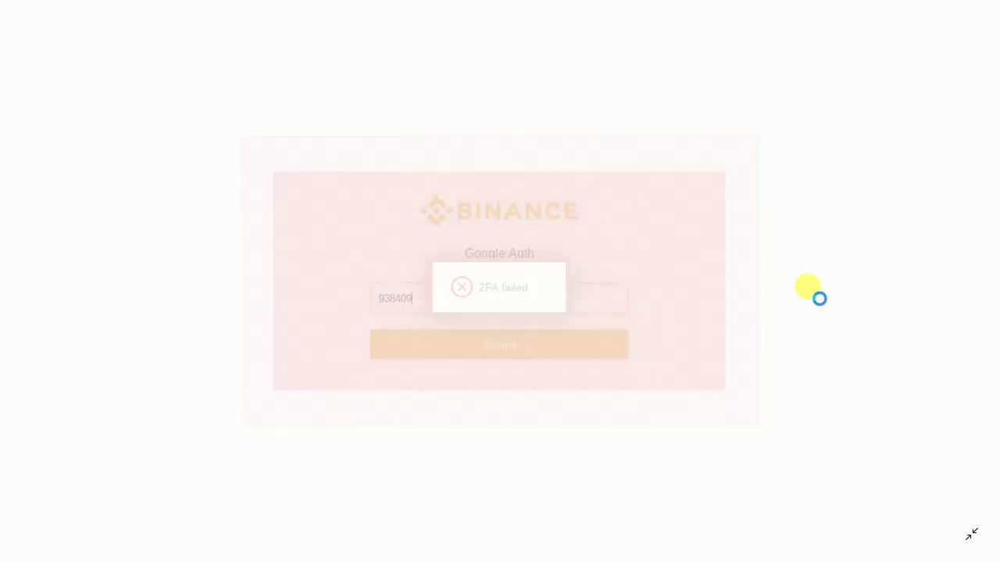
Advance from the '2FA failed' screenshot to the 'Credit Card Payments. Now on Binance.' slide.
key(Right)
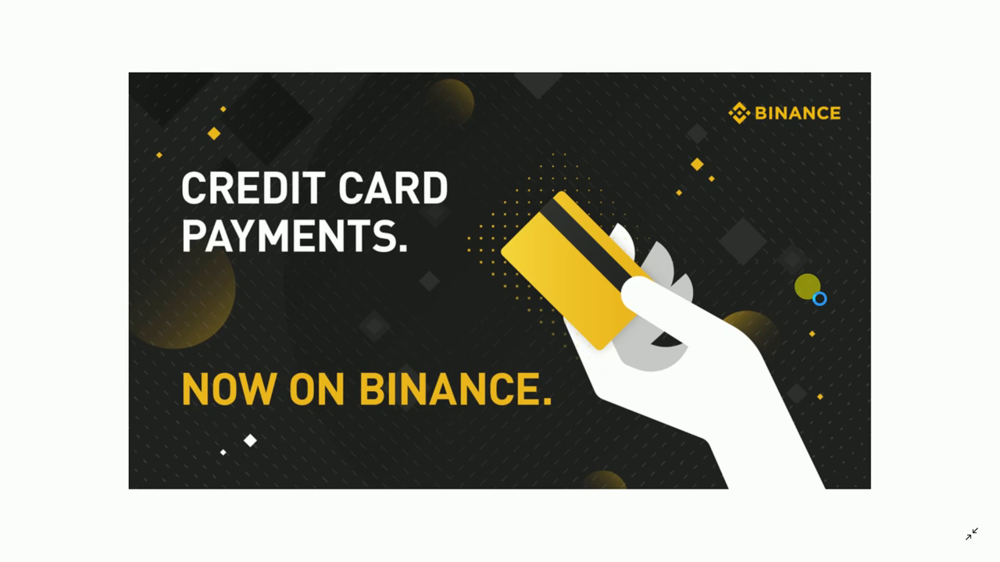
key(Right)
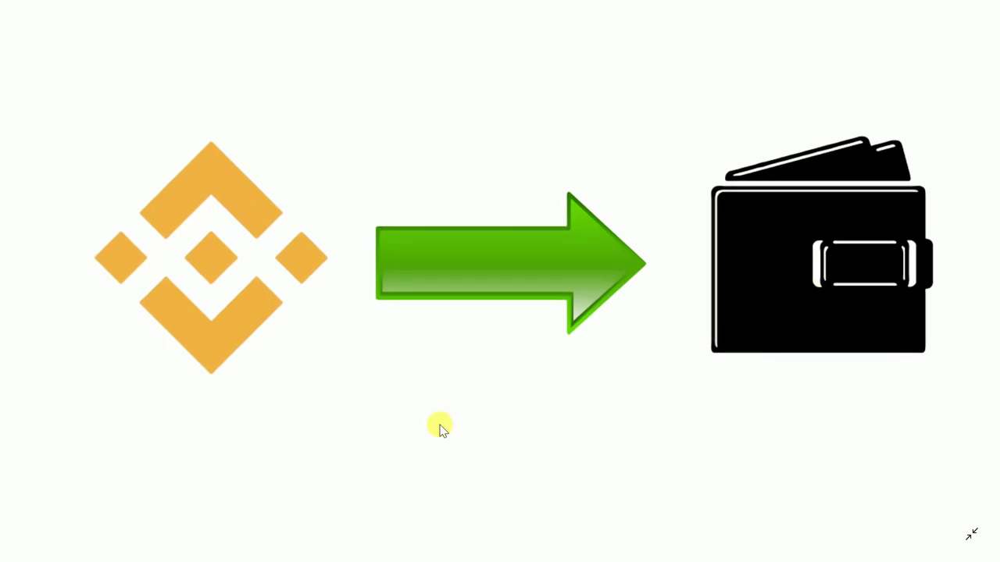
key(Left)
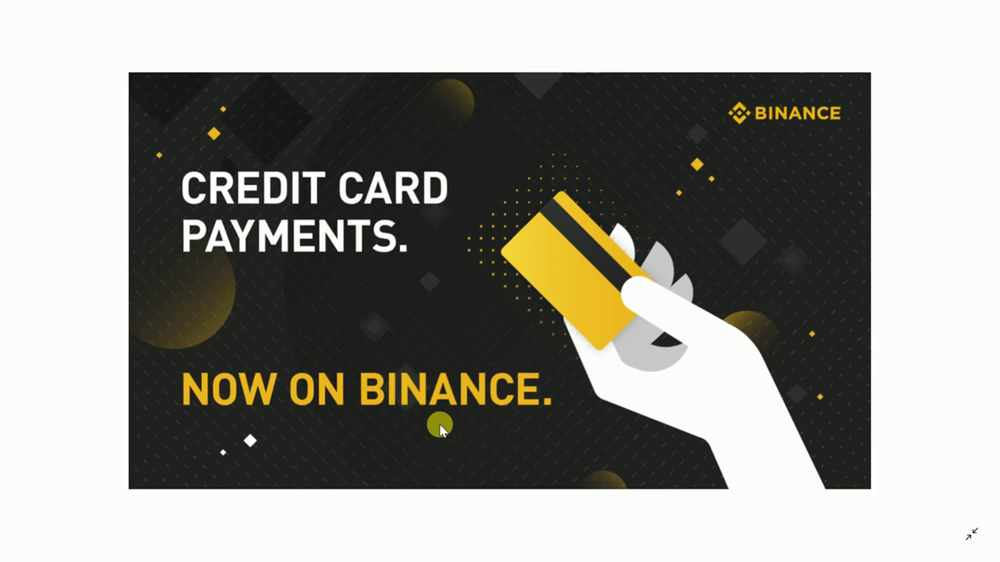